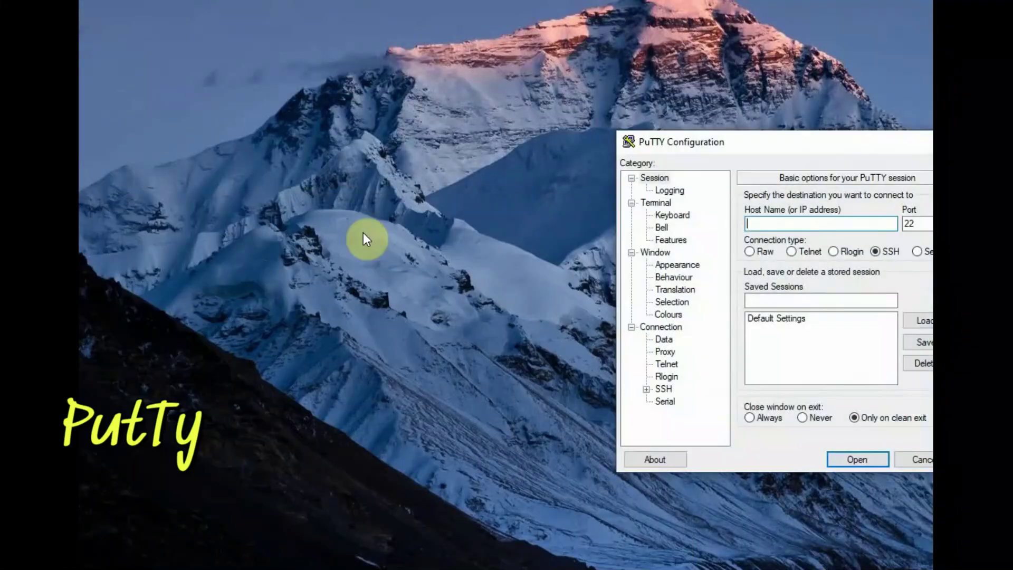
Start a PuTTY SSH session to raspberrypi and accept the Pi's new host key
text(raspbe)
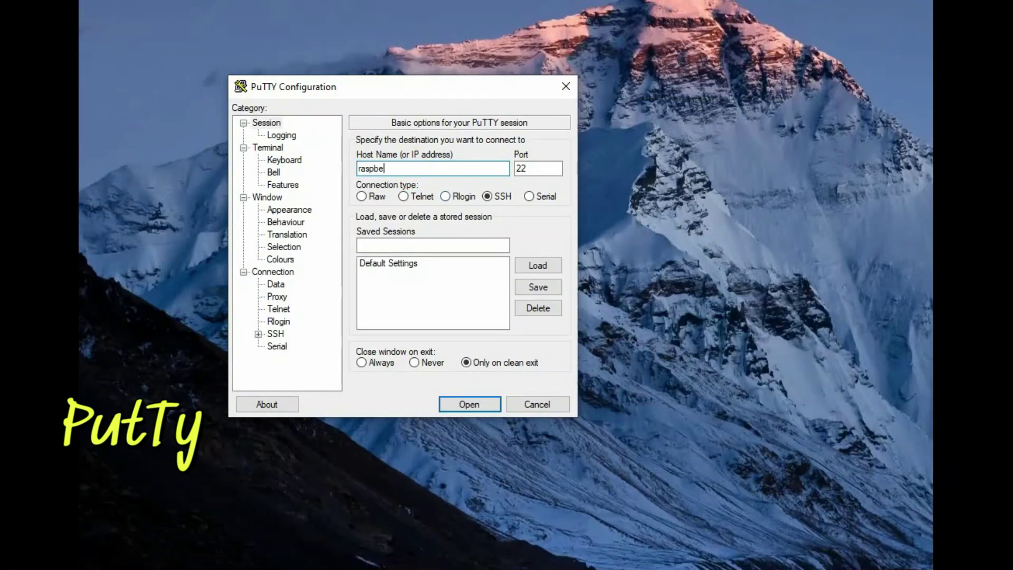
text(rrypi)
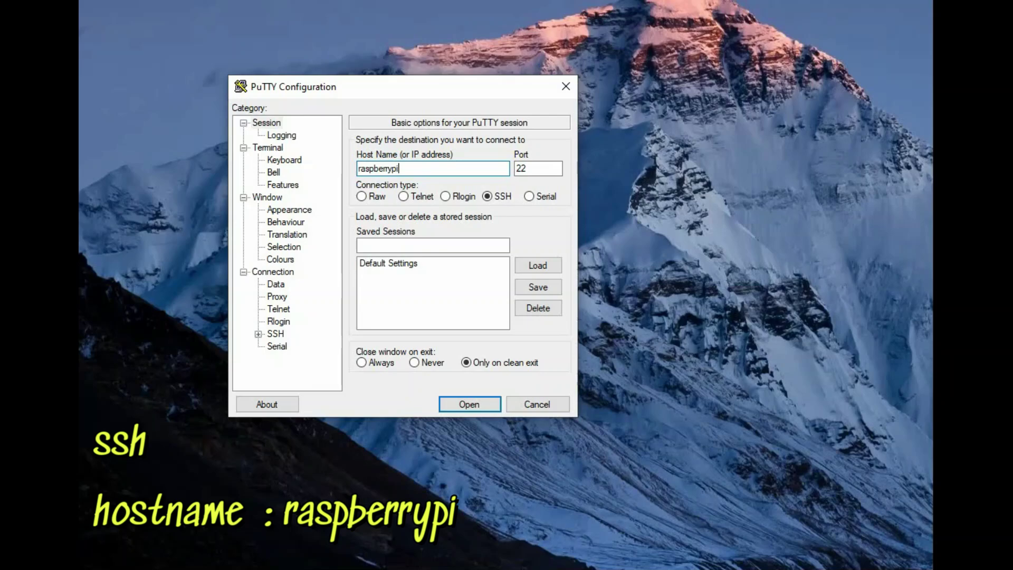
click(483, 407)
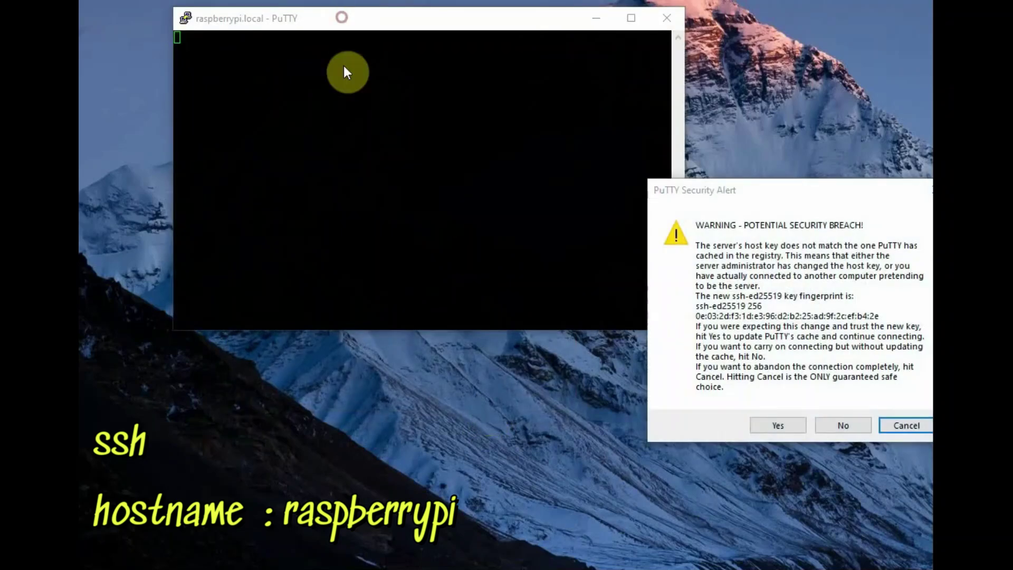
click(797, 430)
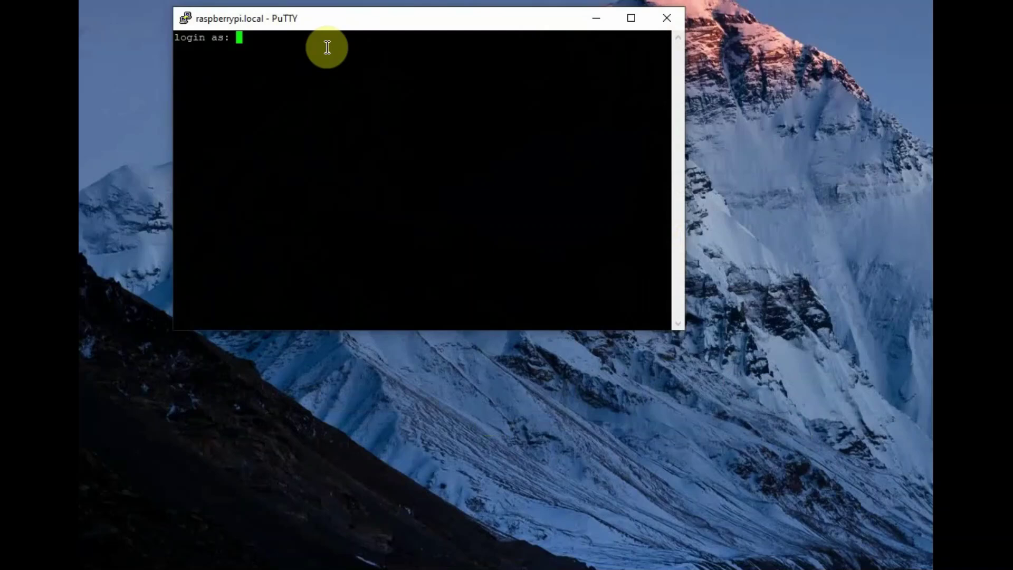
Log in to the Pi as user pi with its password
drag(315, 14, 342, 107)
text(pi)
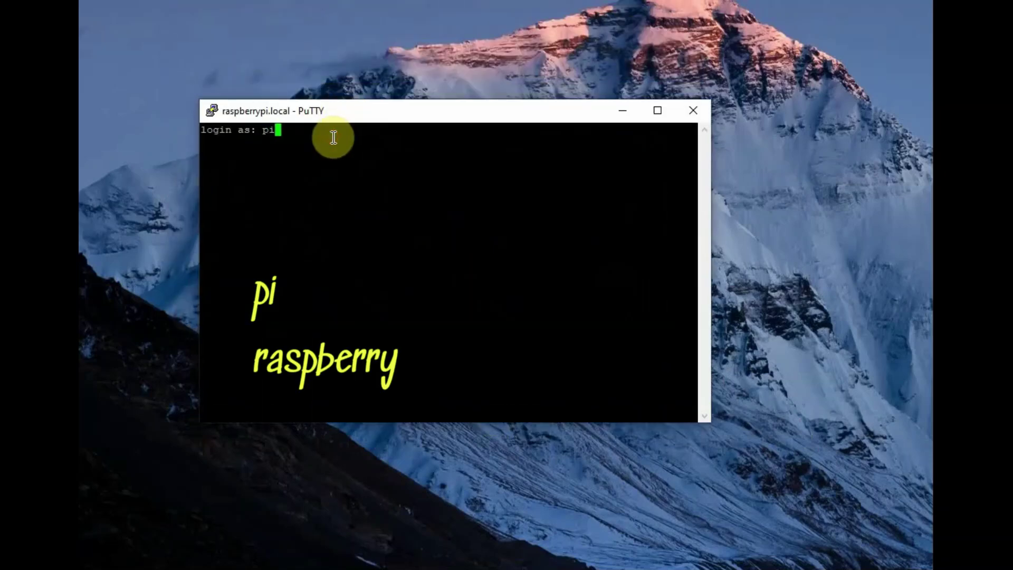
key(Return)
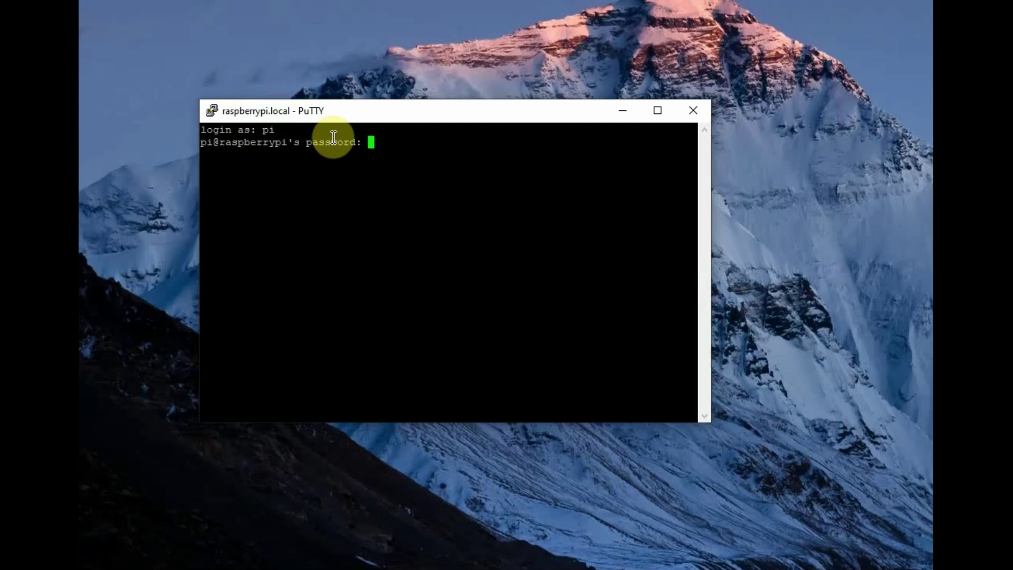
key(Return)
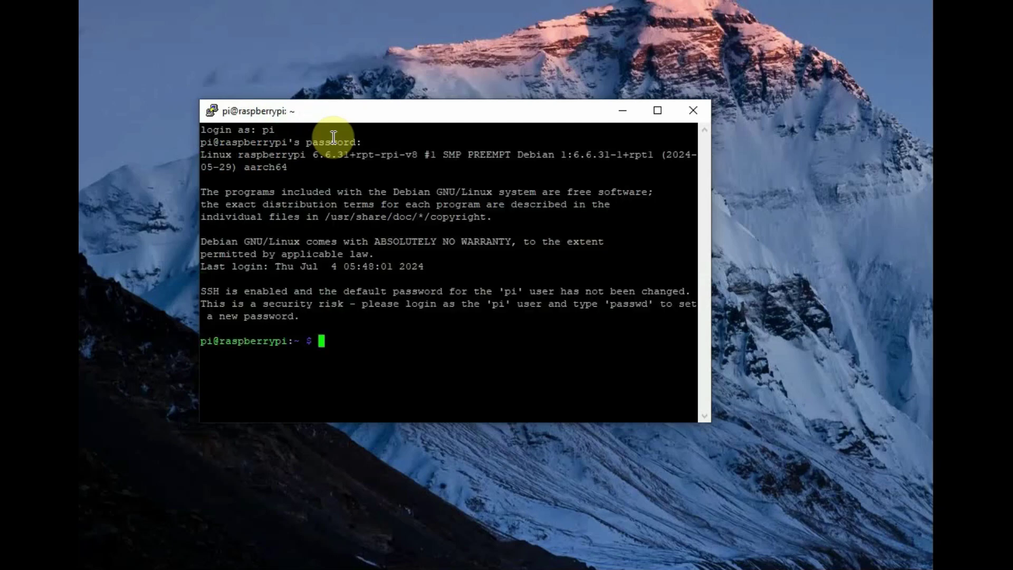
Run sudo raspi-config and go into Interface Options
text(sudo )
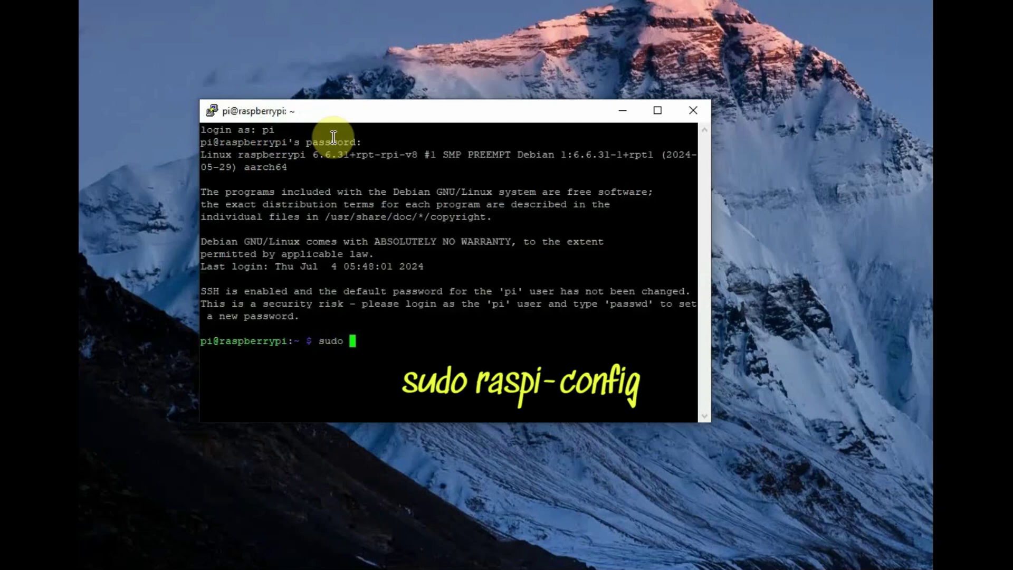
text(raspi-confi)
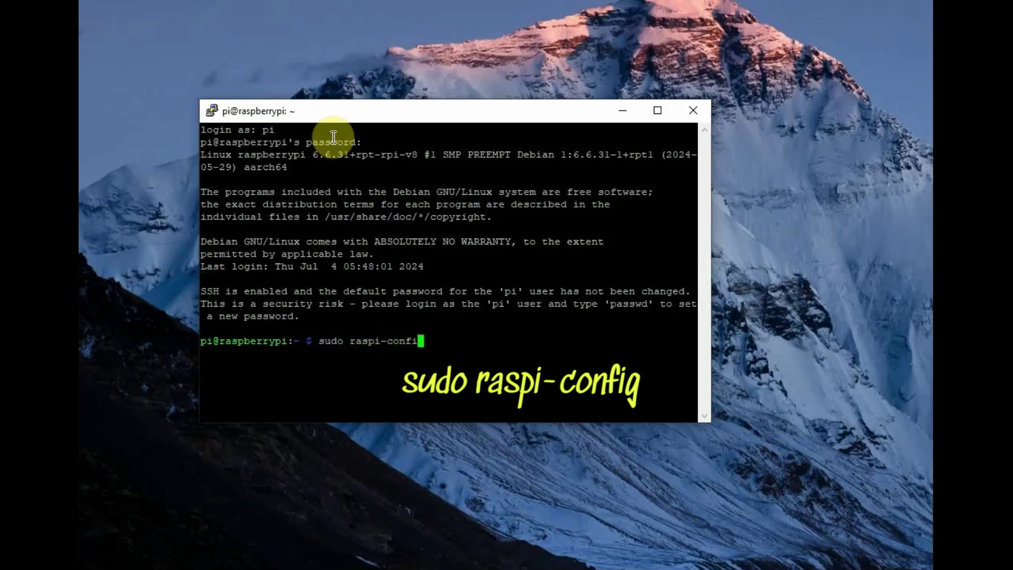
text(g)
key(Return)
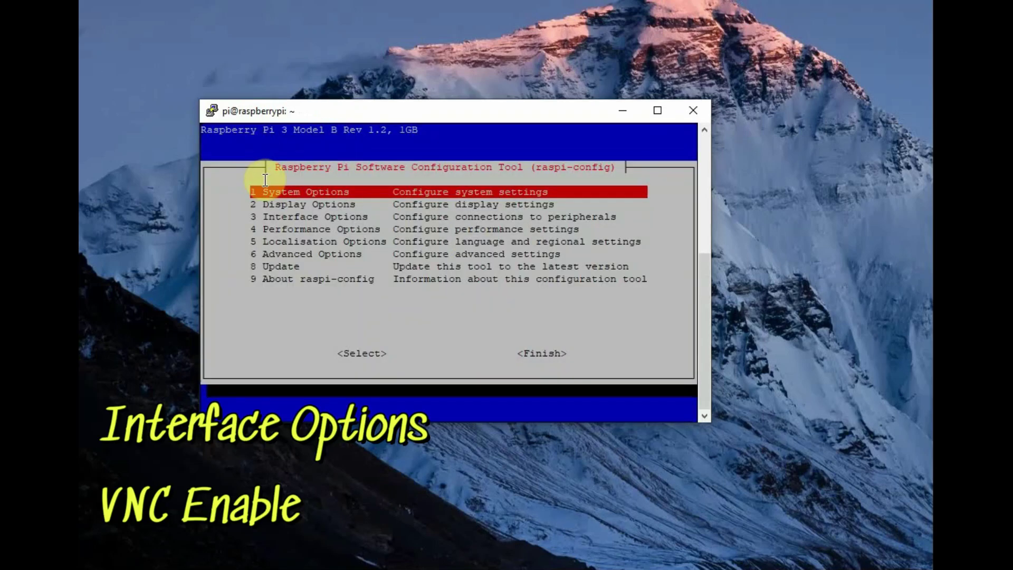
key(Down)
key(Down)
key(Up)
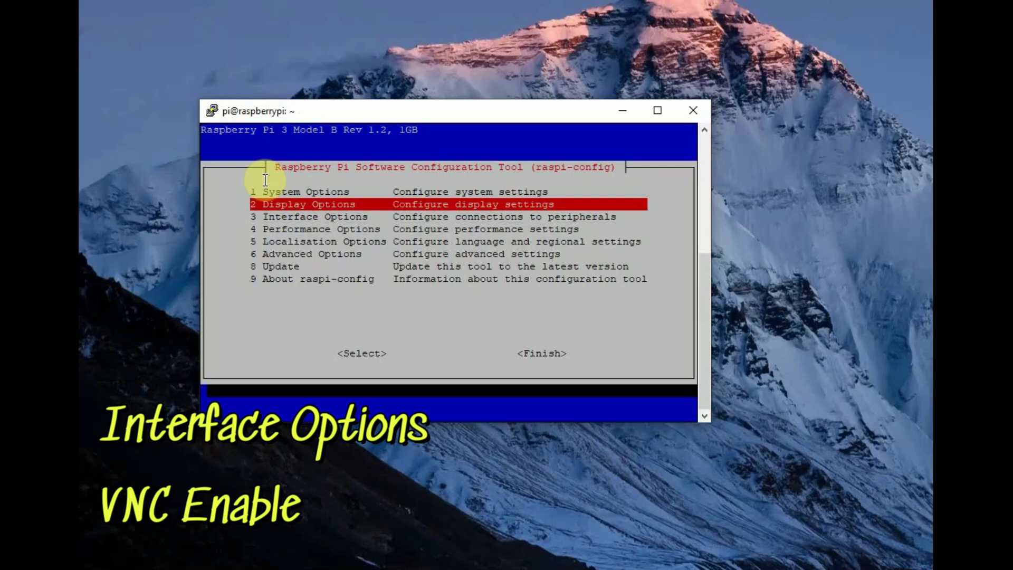
key(Down)
key(Return)
Enable the VNC server under I3 VNC, confirm, and finish raspi-config
key(Down)
key(Down)
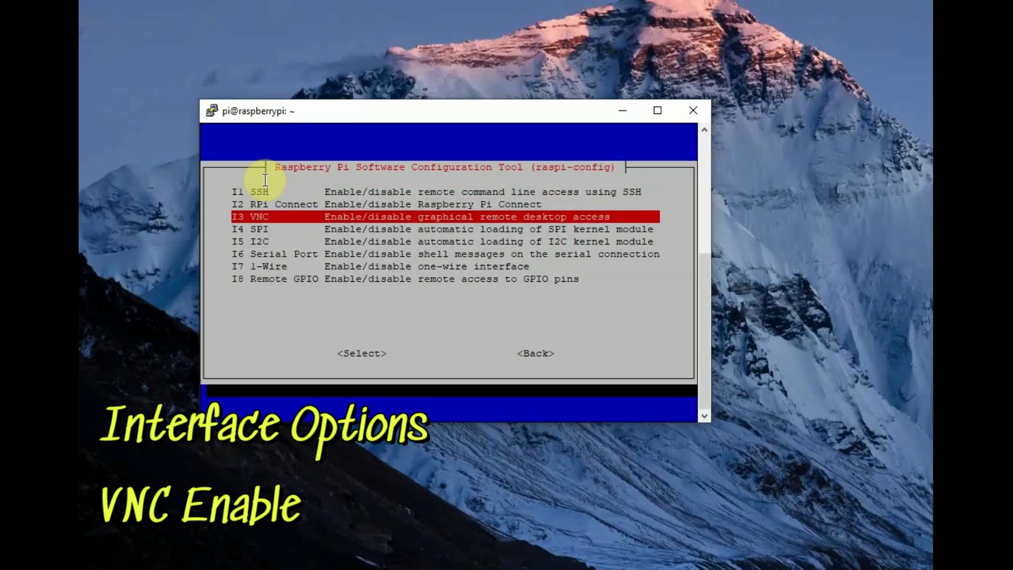
key(Return)
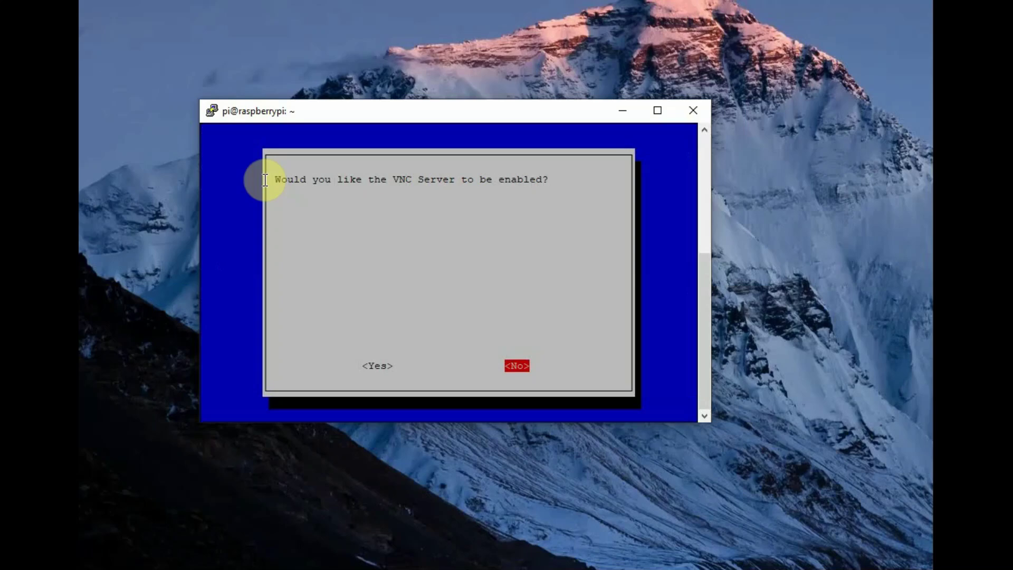
key(Left)
key(Return)
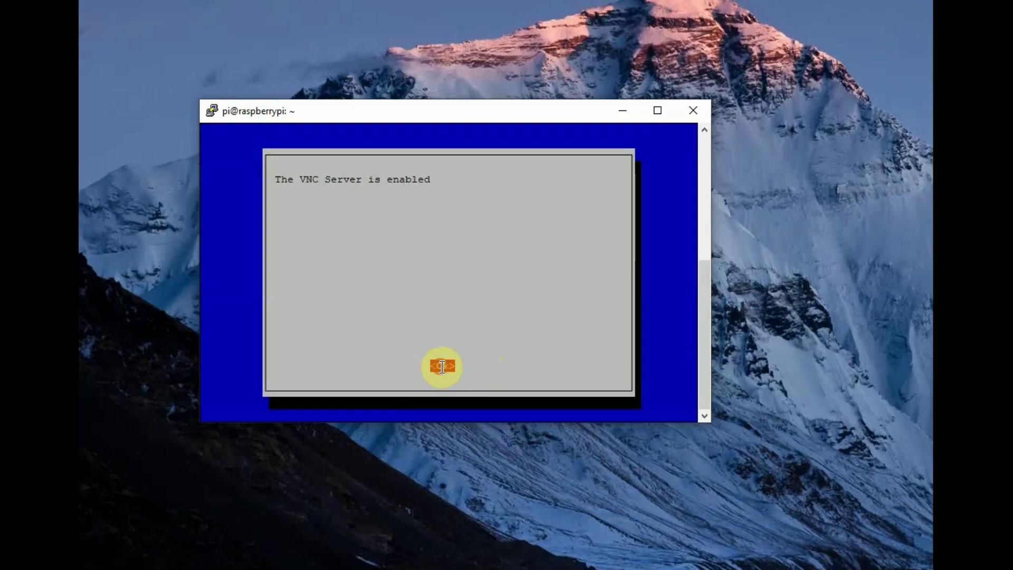
key(Return)
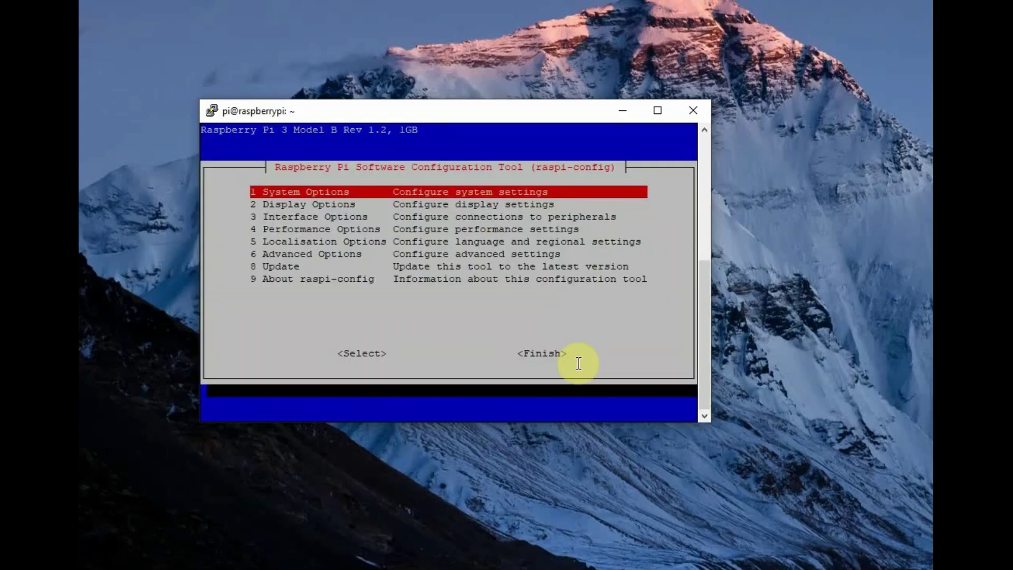
key(Tab)
key(Tab)
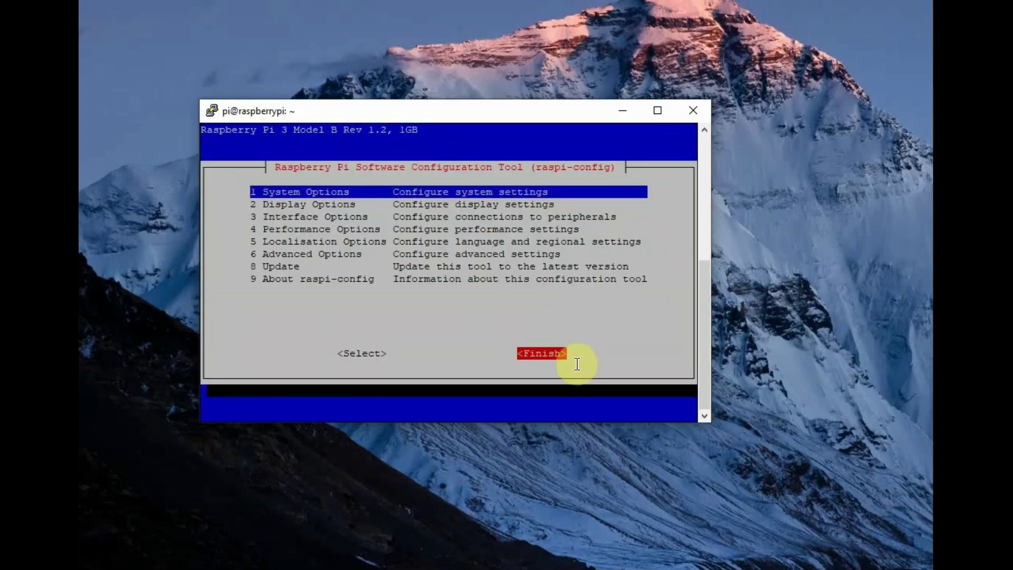
key(Return)
Launch TigerVNC Viewer from Windows search
key(super)
text(vnc)
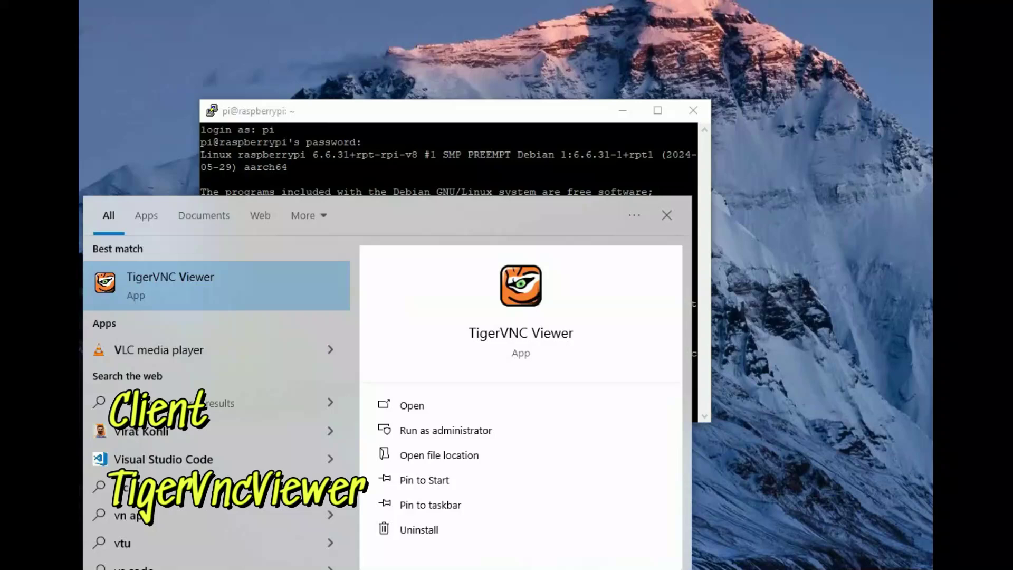
click(513, 342)
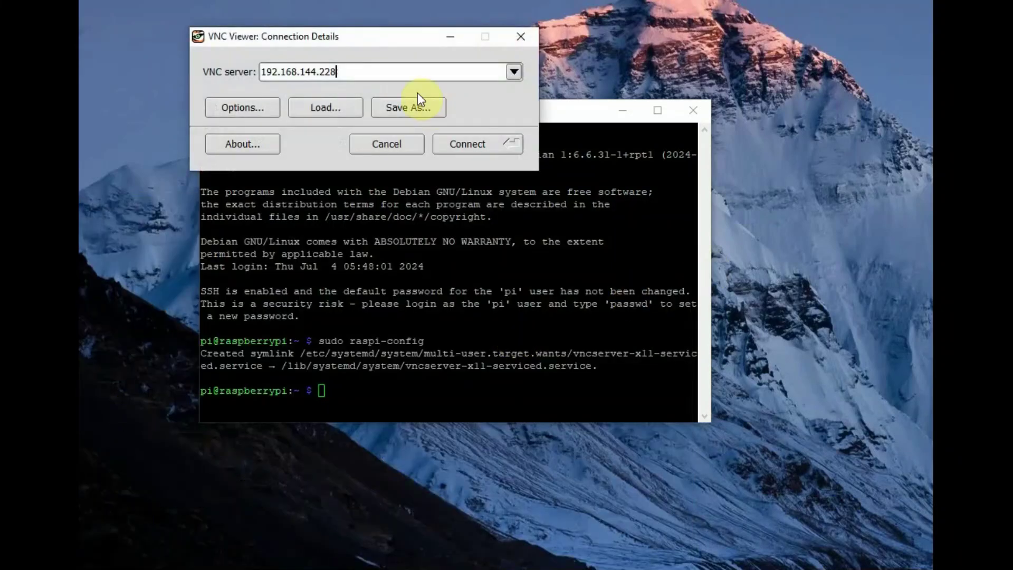
drag(310, 41, 312, 208)
Connect to raspberrypi, accept the fingerprint, and sign in as pi with the Pi's password
text(ras)
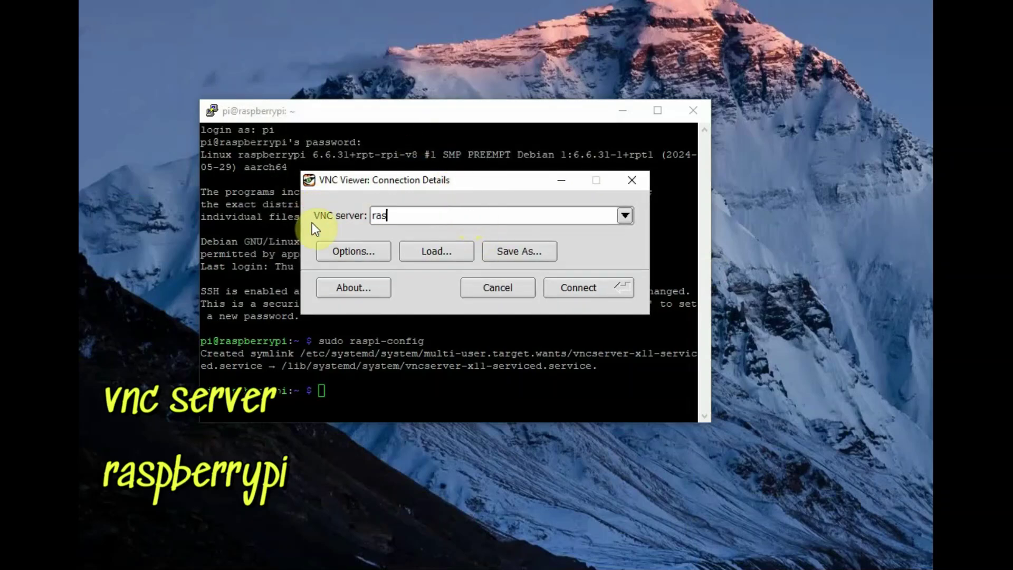
text(pberrypi)
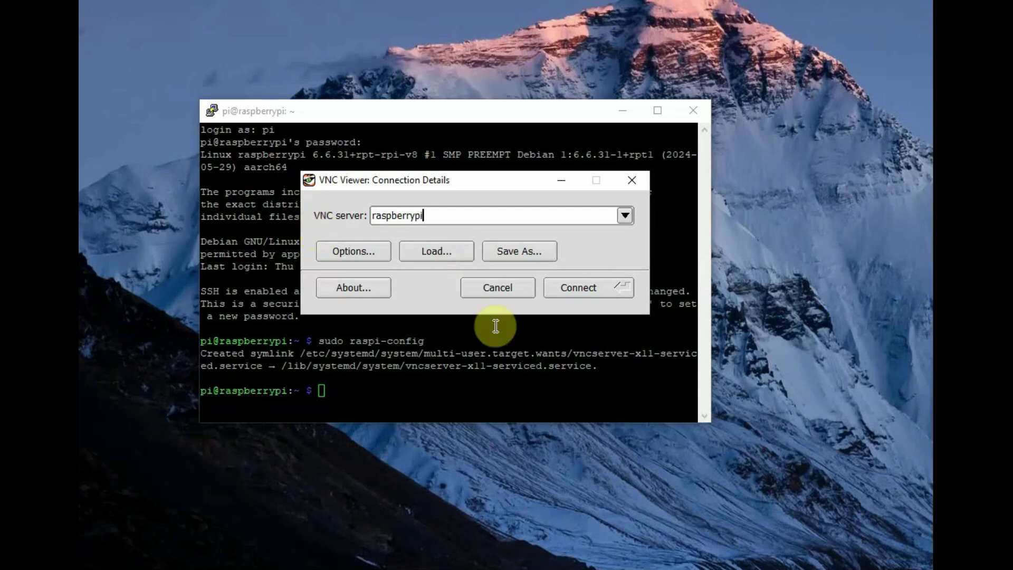
click(577, 287)
click(603, 137)
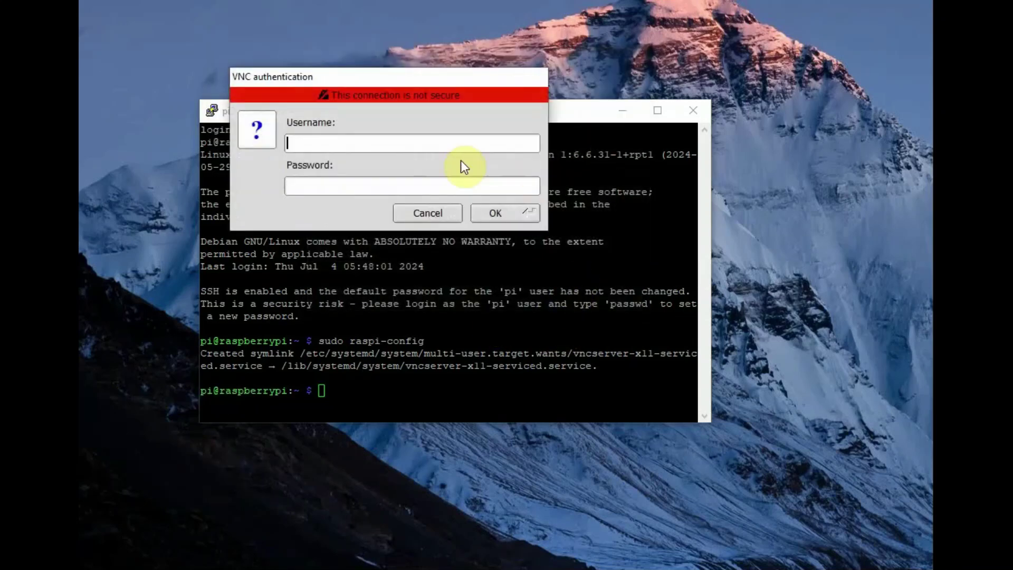
text(pi)
key(Tab)
text(raspberry)
click(495, 213)
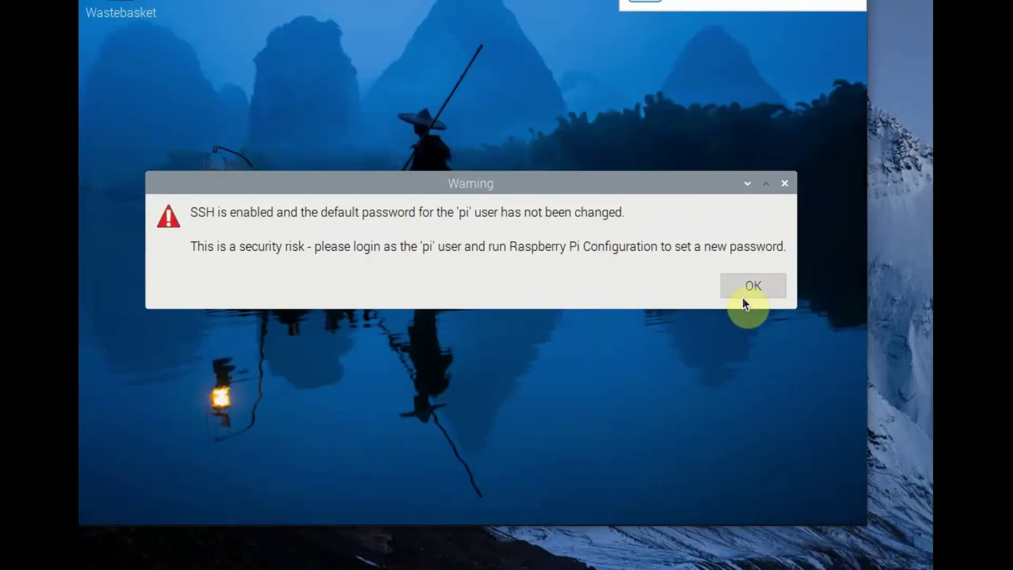
Dismiss the default-password warning and run sudo raspi-config in a Pi terminal
click(744, 288)
click(225, 57)
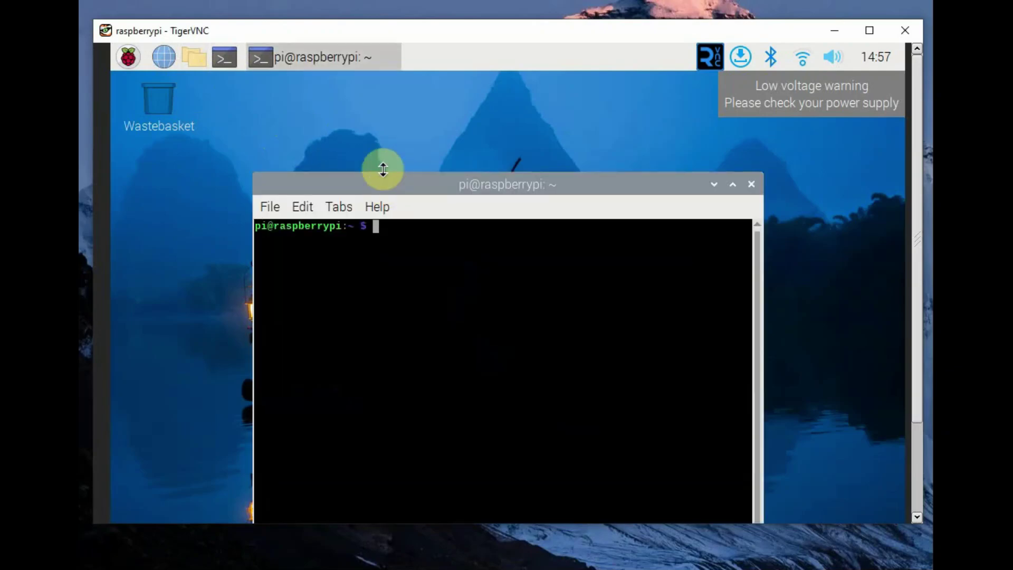
drag(389, 186, 304, 111)
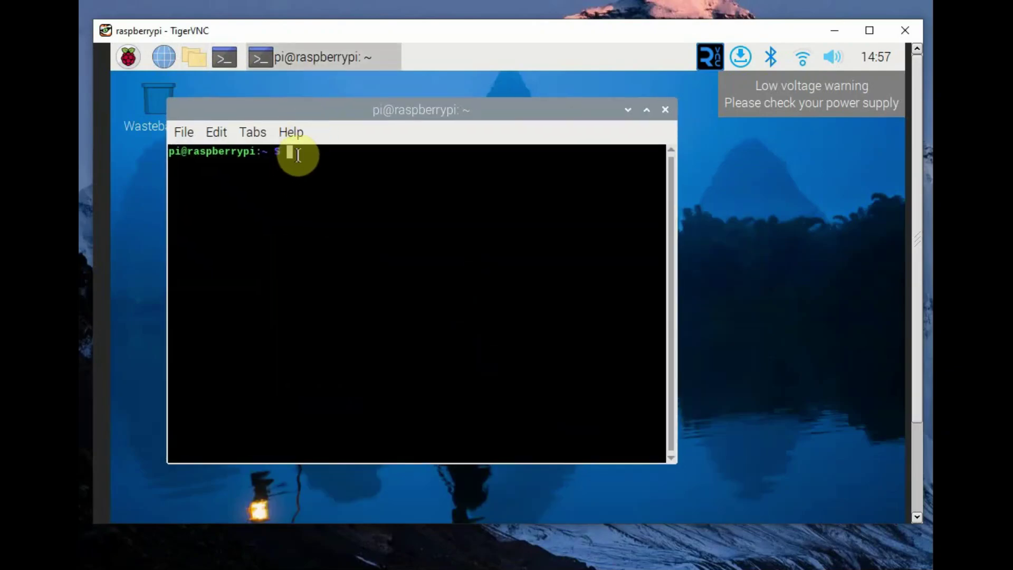
text(sudo raspi-con)
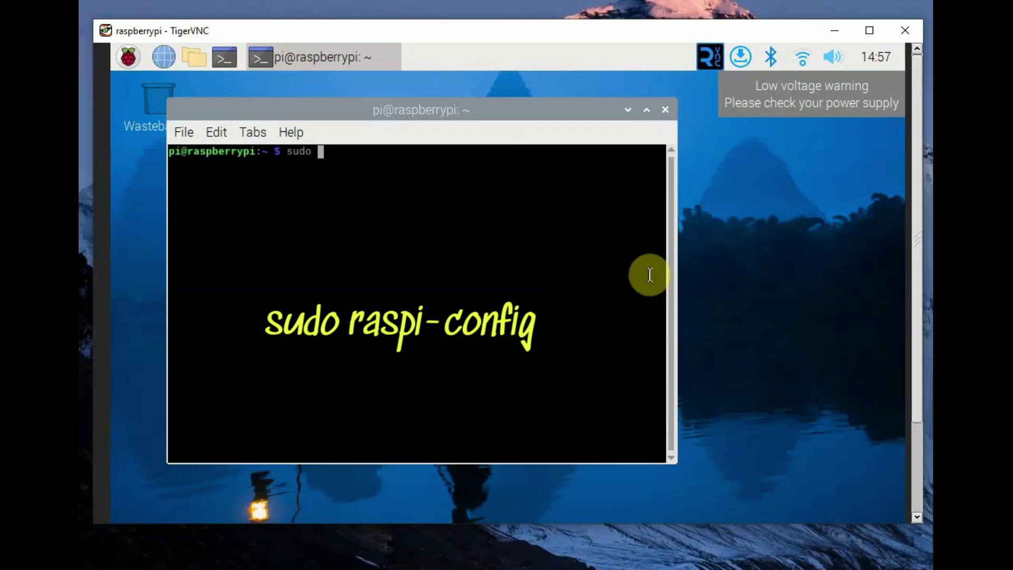
text(fig)
key(Return)
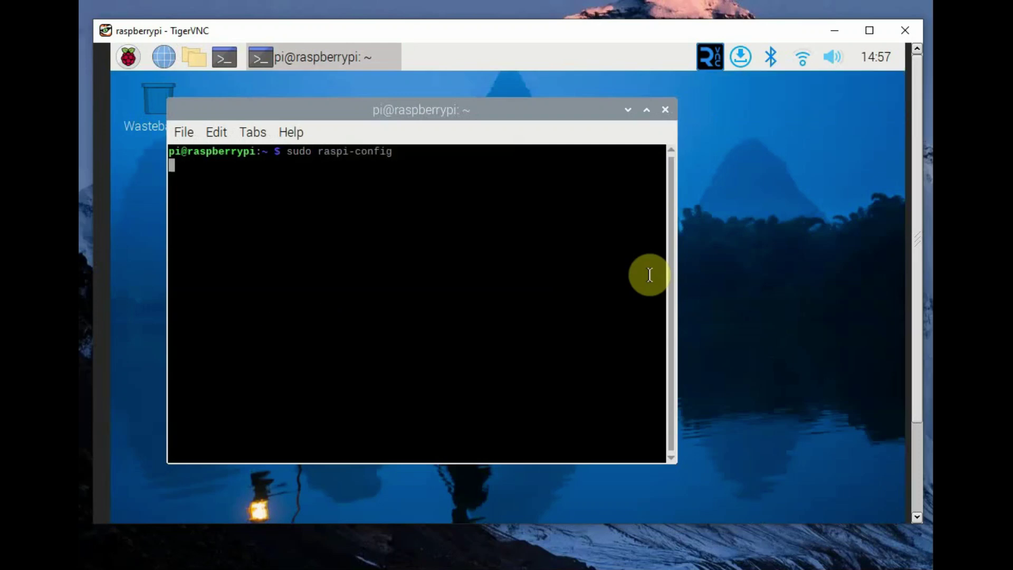
Under Interface Options > Serial Port, refuse the serial login shell and enable serial hardware
key(Down)
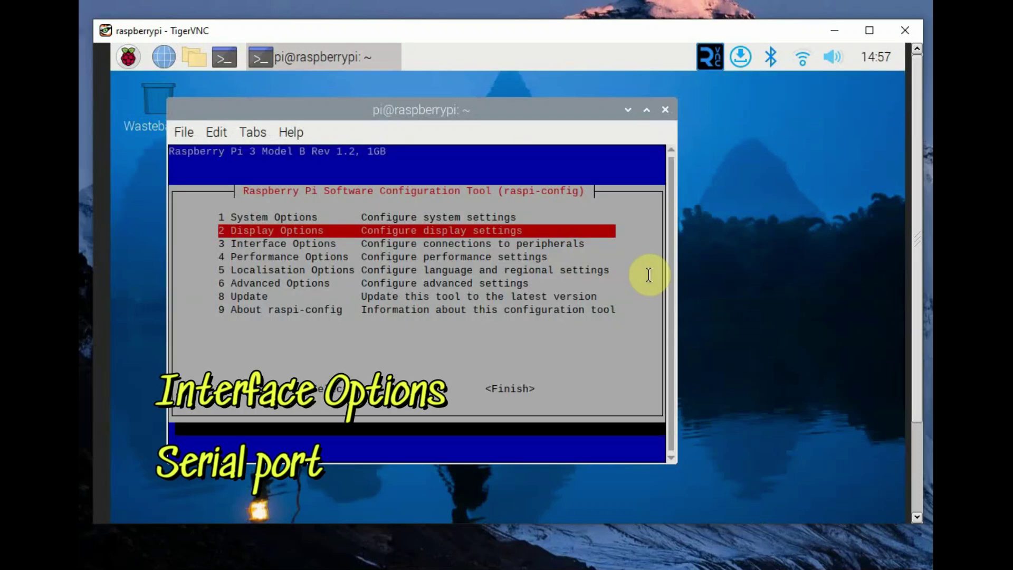
key(Down)
key(Return)
key(Down)
key(Down)
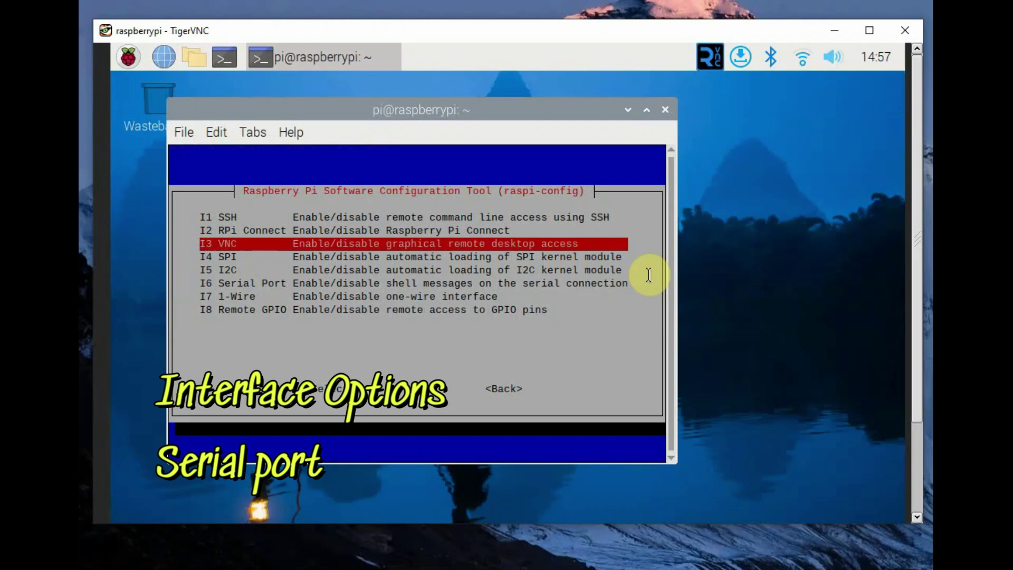
key(Down)
key(Down)
key(Down)
key(Return)
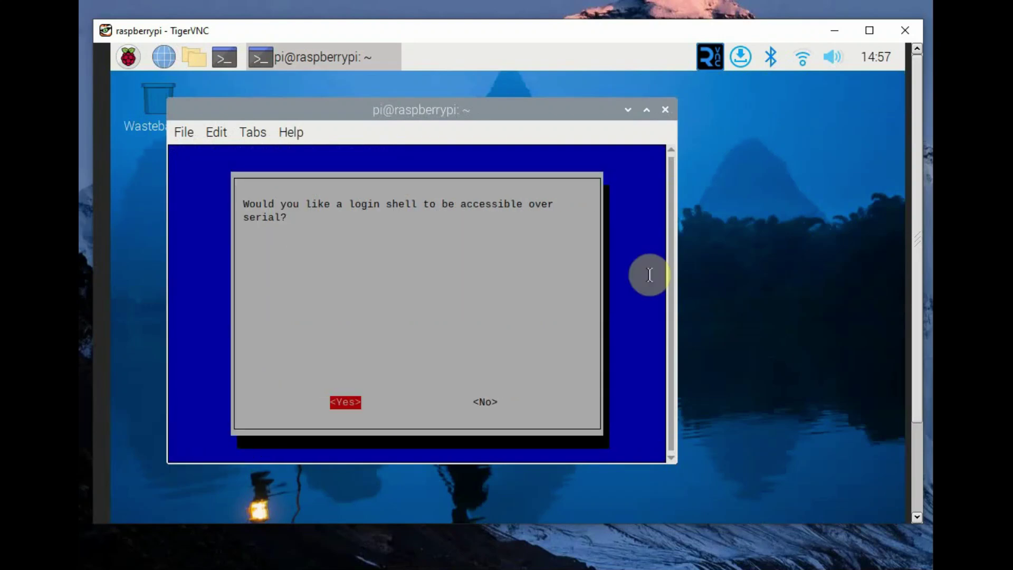
key(Right)
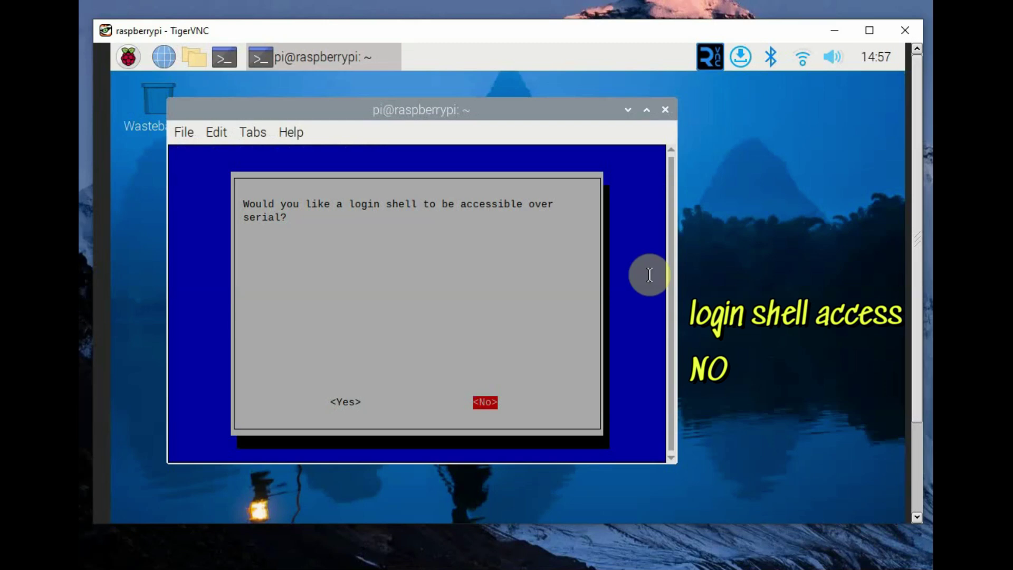
key(Return)
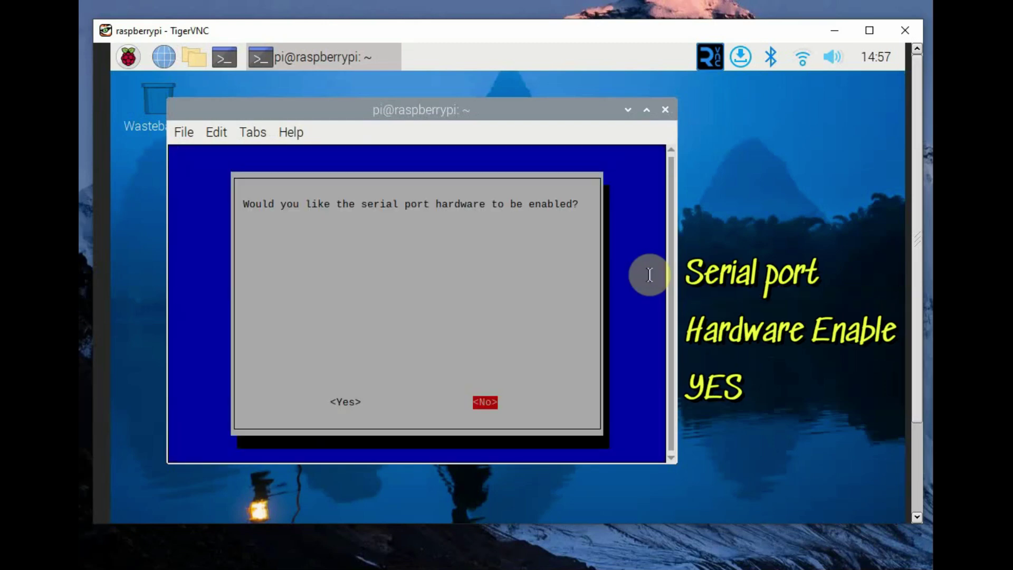
key(Left)
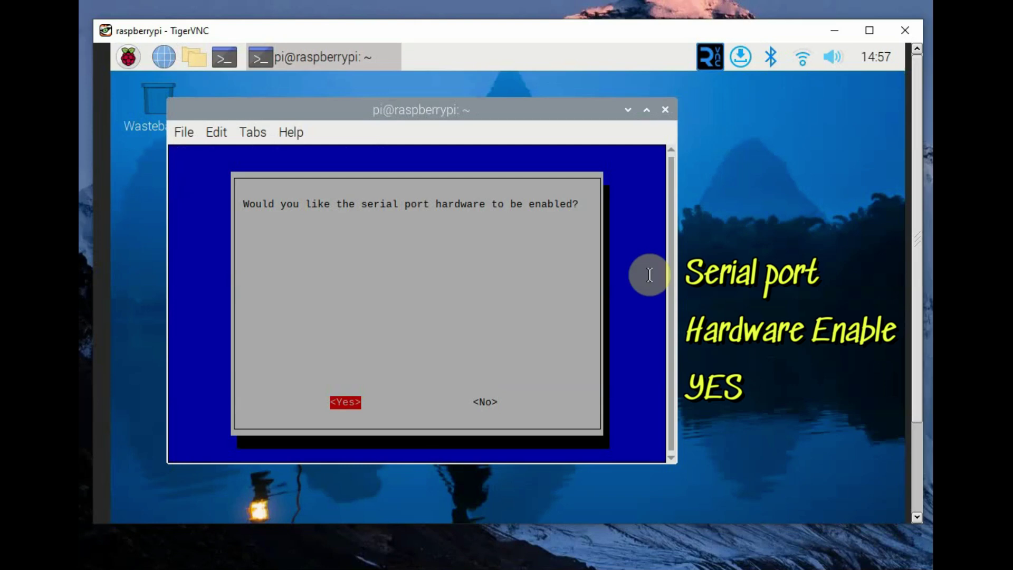
key(Return)
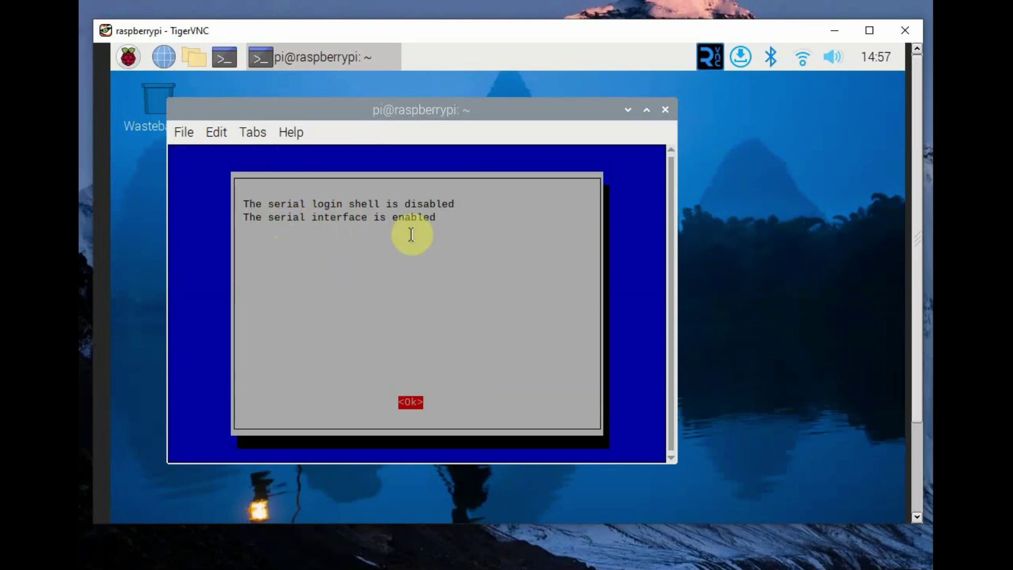
Acknowledge the serial status message, finish raspi-config and reboot the Pi
drag(444, 217, 226, 204)
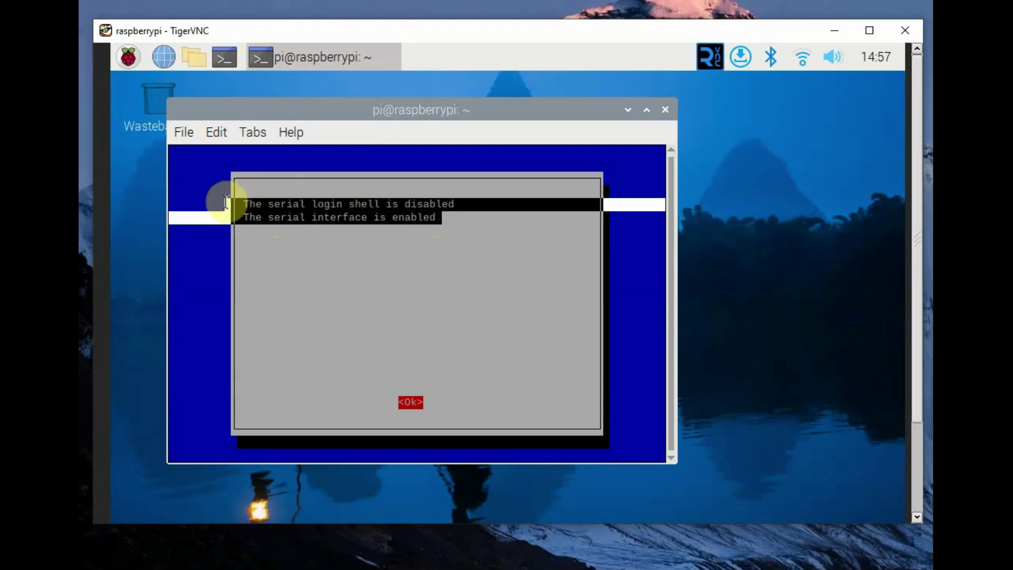
click(454, 272)
key(Return)
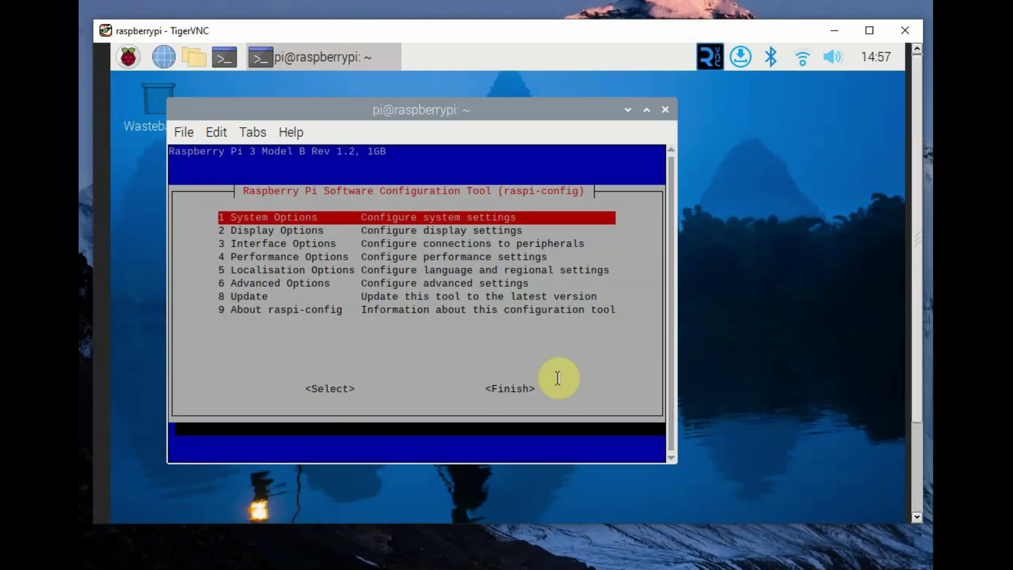
key(Tab)
key(Tab)
key(Return)
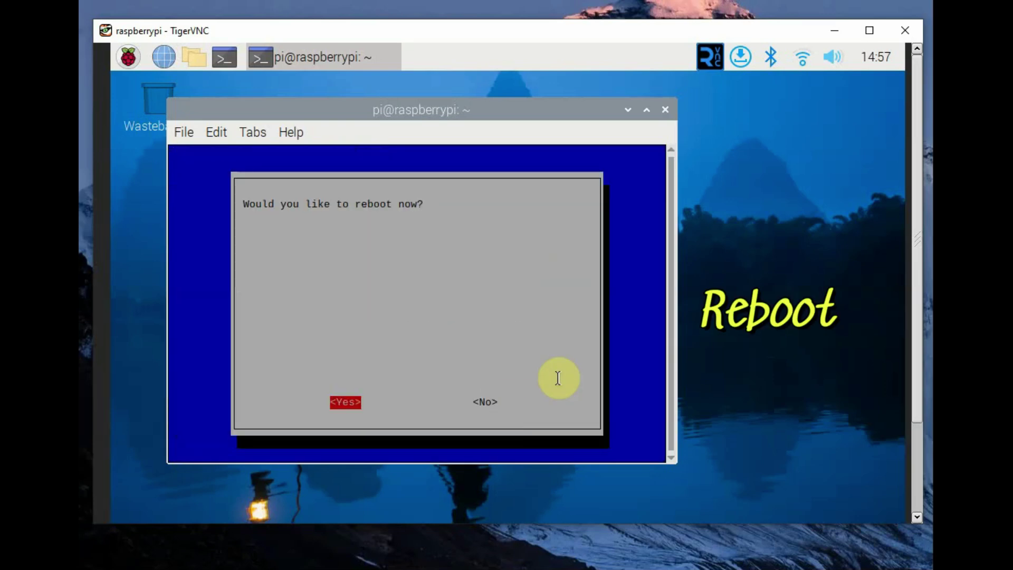
key(Return)
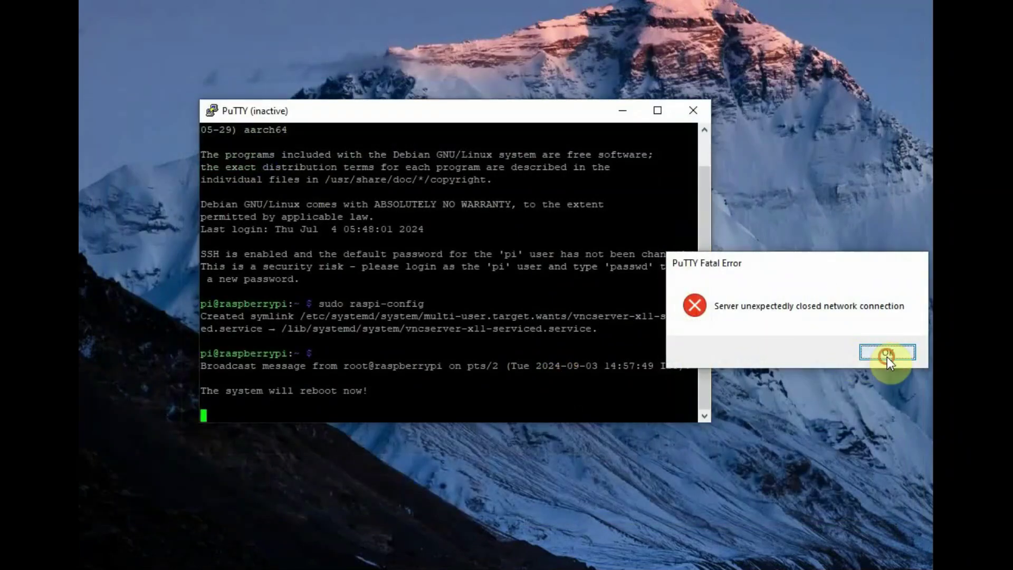
Try opening /boot/config.txt in nano and find it has moved to /boot/firmware/config.txt
click(887, 352)
text(sudo nano)
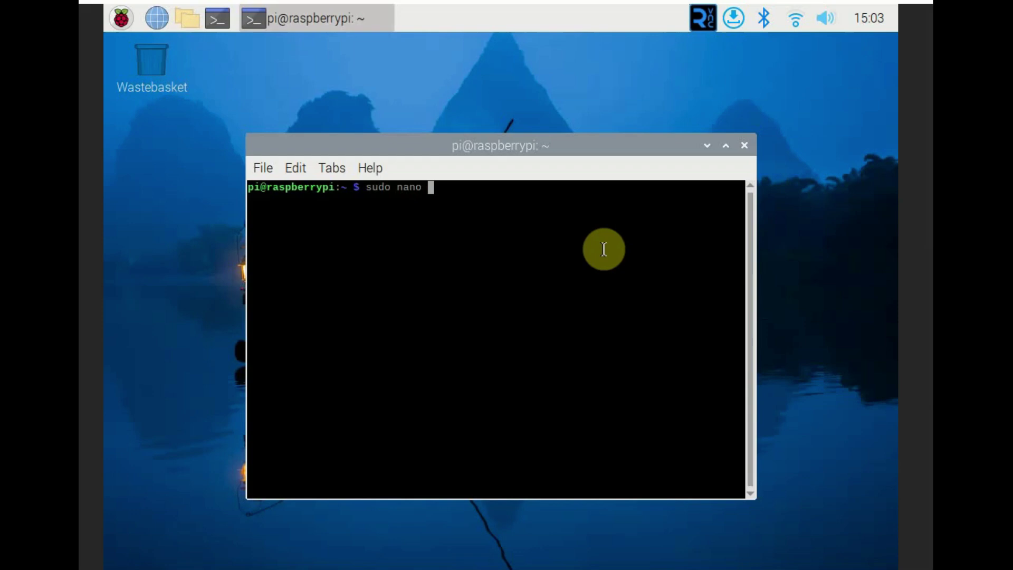
text( /boot/config.txt)
key(Return)
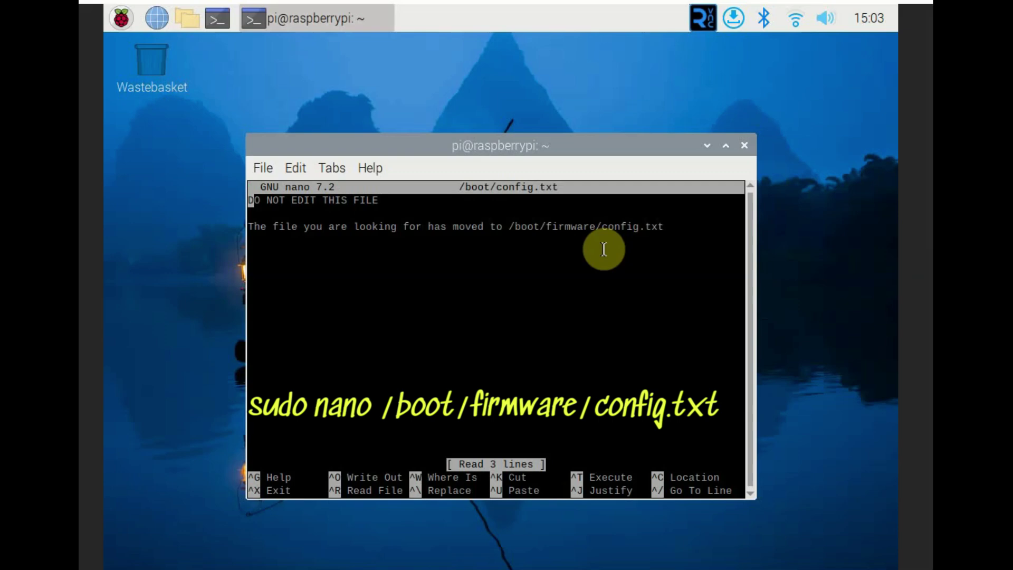
drag(510, 226, 691, 230)
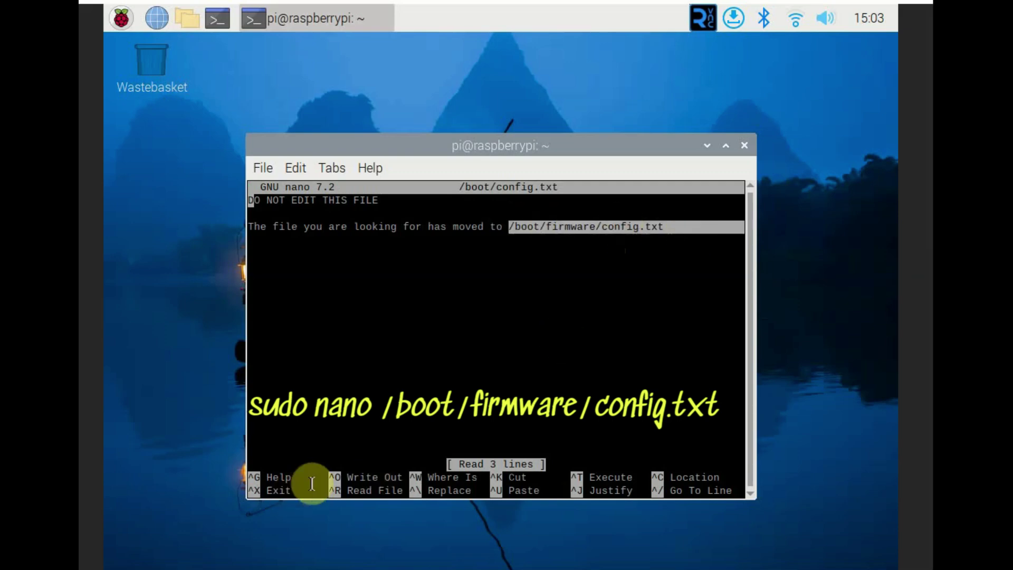
key(ctrl+x)
Open /boot/firmware/config.txt in nano and locate enable_uart=1 at the end under [all]
key(Up)
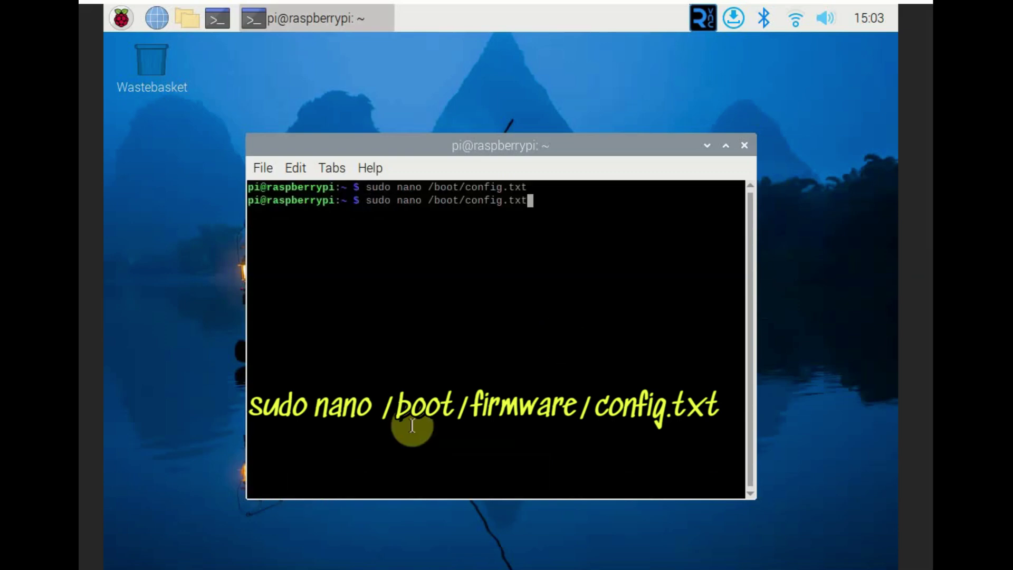
key(Left)
key(Left)
key(Left)
key(Left)
key(Left)
key(Left)
key(Left)
key(Left)
key(Left)
text(firmware)
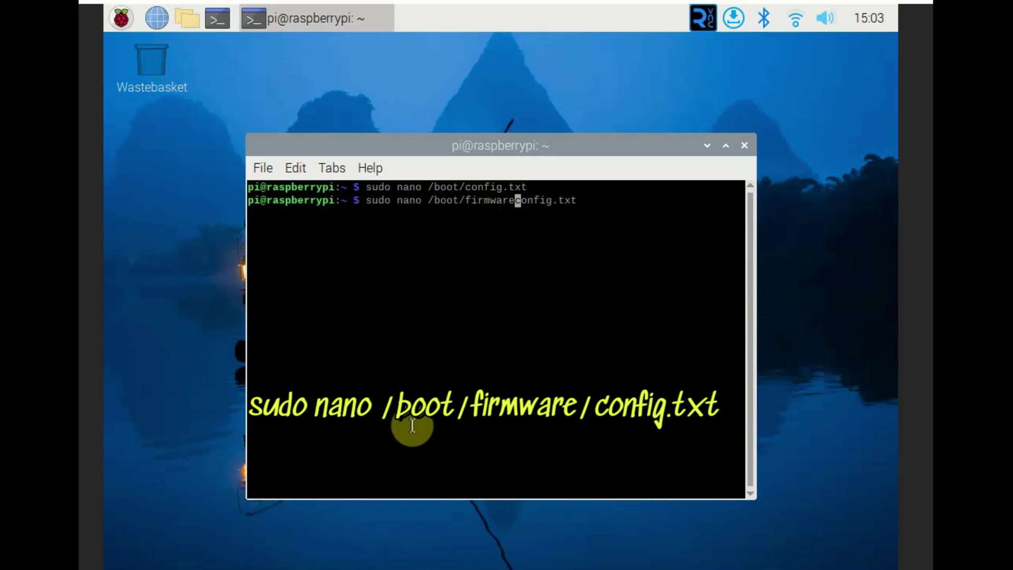
text(/)
key(Return)
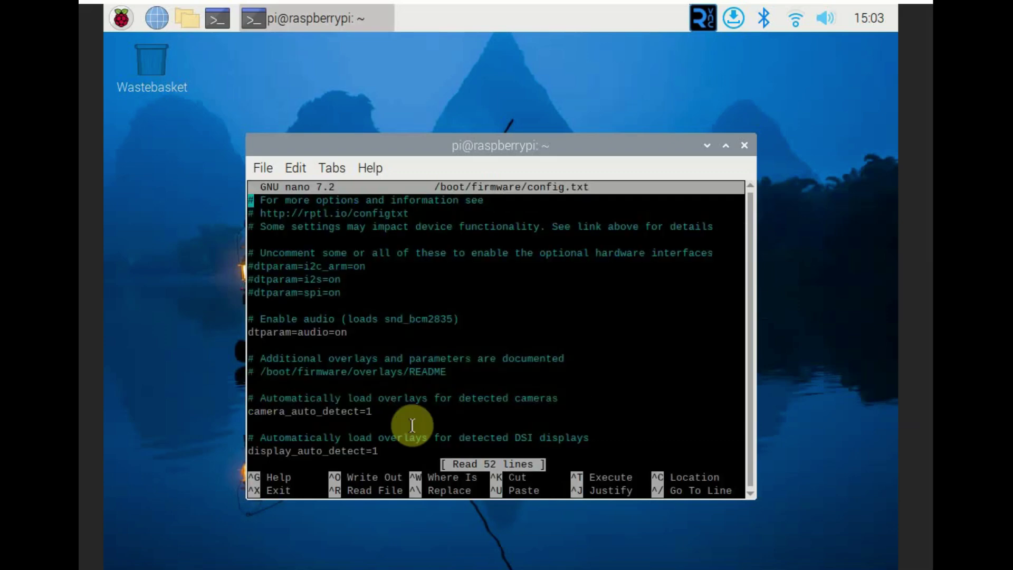
key(Down)
key(Down)
key(Down)
key(Down)
key(Down)
key(Down)
key(Down)
key(Down)
key(Down)
key(Down)
key(Down)
key(Down)
key(Down)
key(Down)
key(Down)
key(Down)
key(Down)
key(Down)
key(Down)
key(Down)
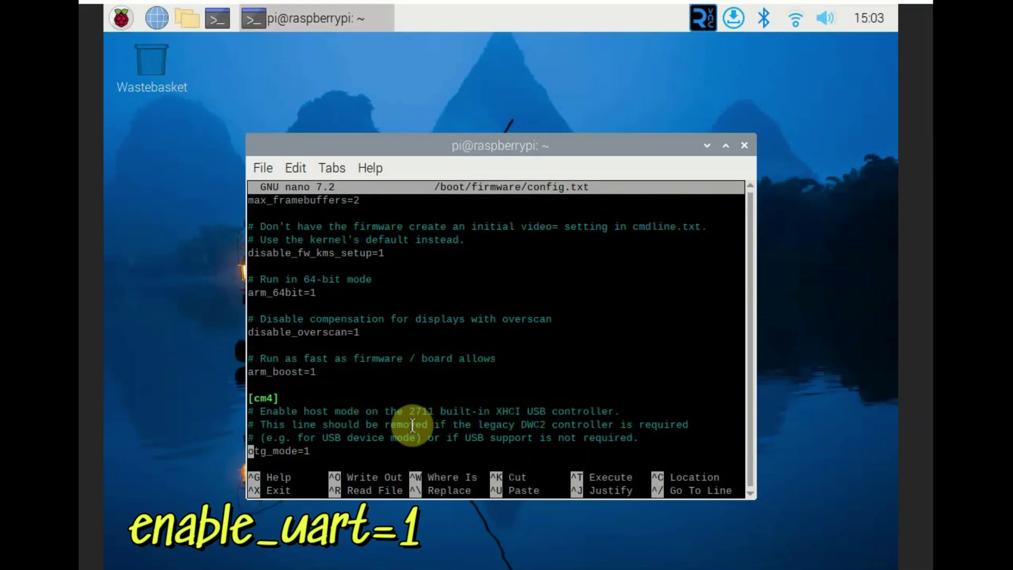
key(Down)
key(Down)
key(Down)
key(Down)
key(Down)
key(Down)
key(Down)
key(Up)
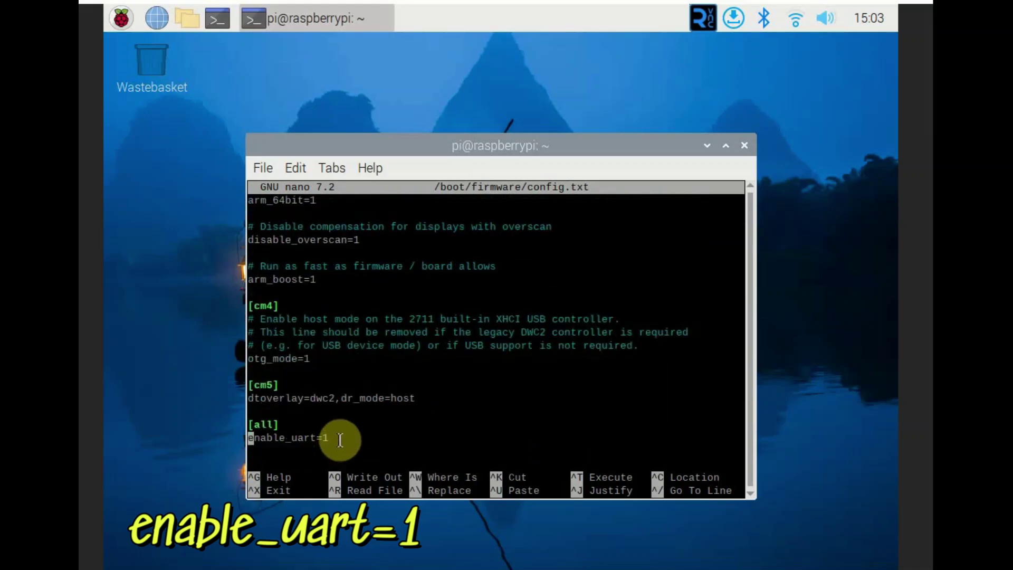
drag(335, 436, 242, 433)
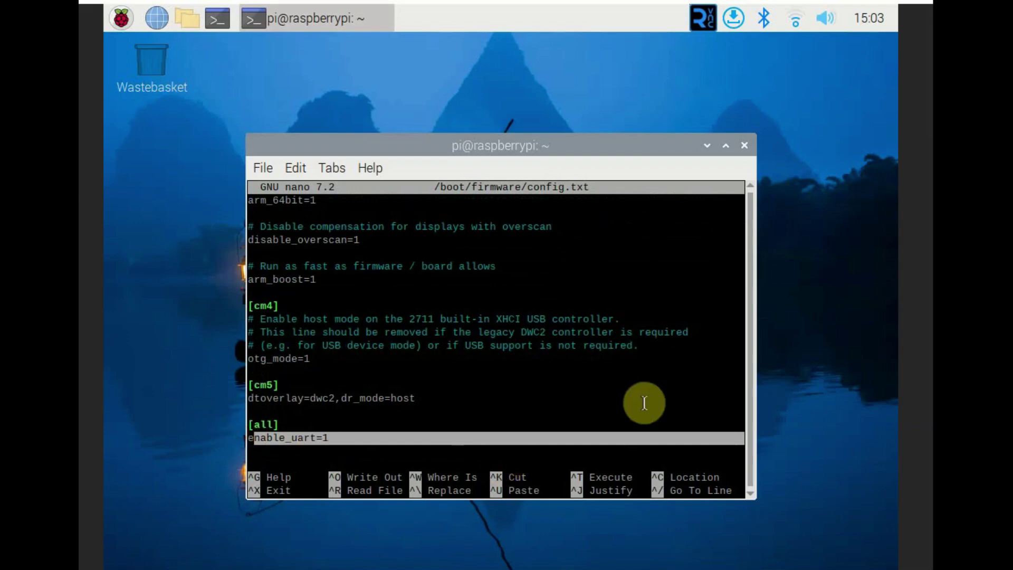
text(ls)
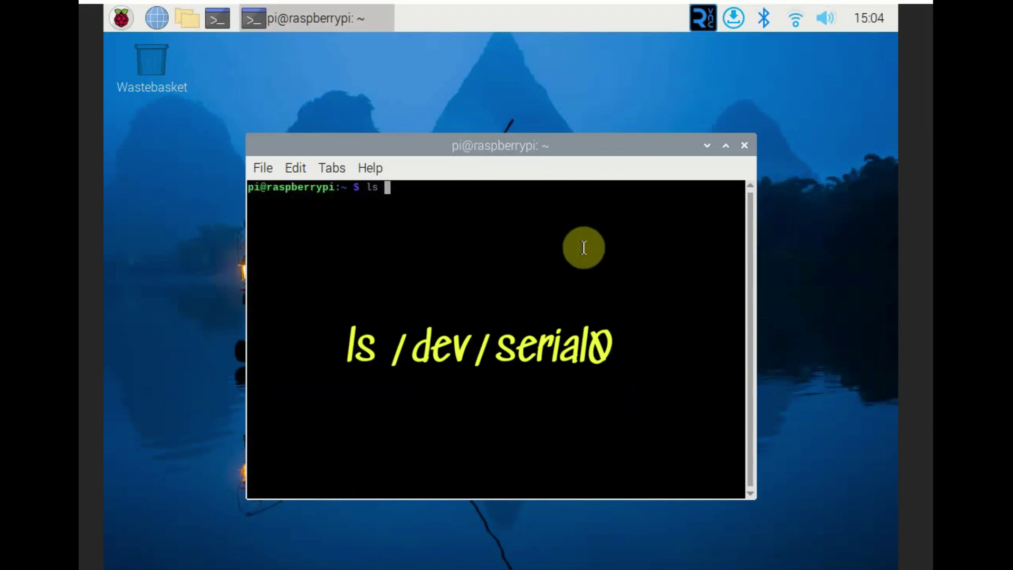
text( /dev/serial0)
Run ls /dev/serial0 to confirm the serial0 device exists
key(Return)
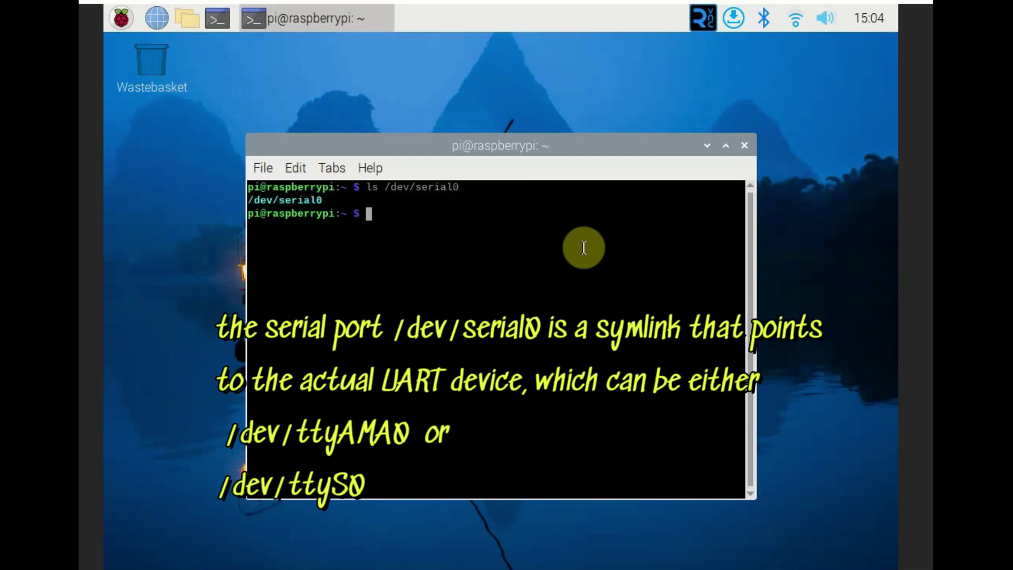
triple_click(340, 201)
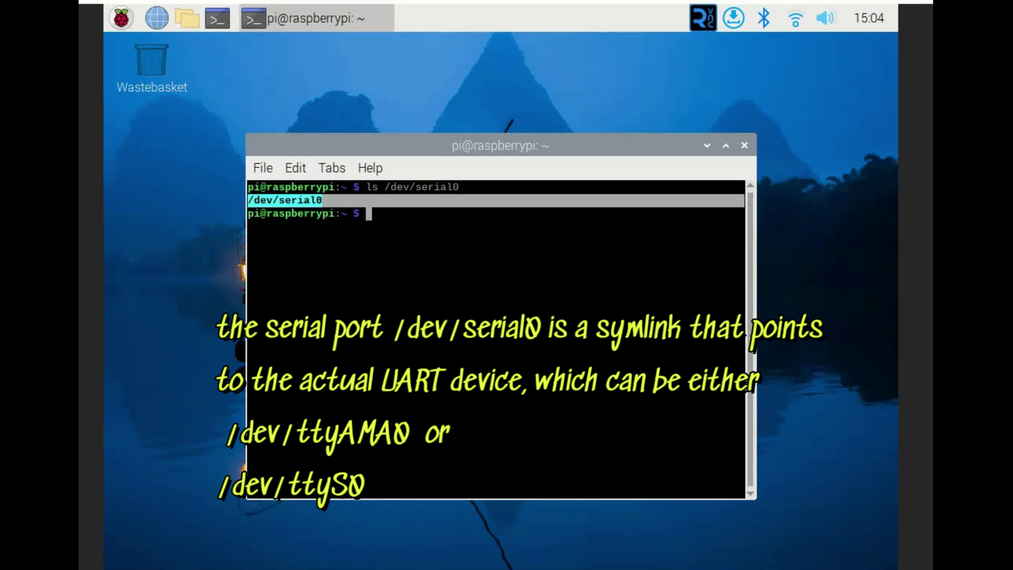
click(861, 395)
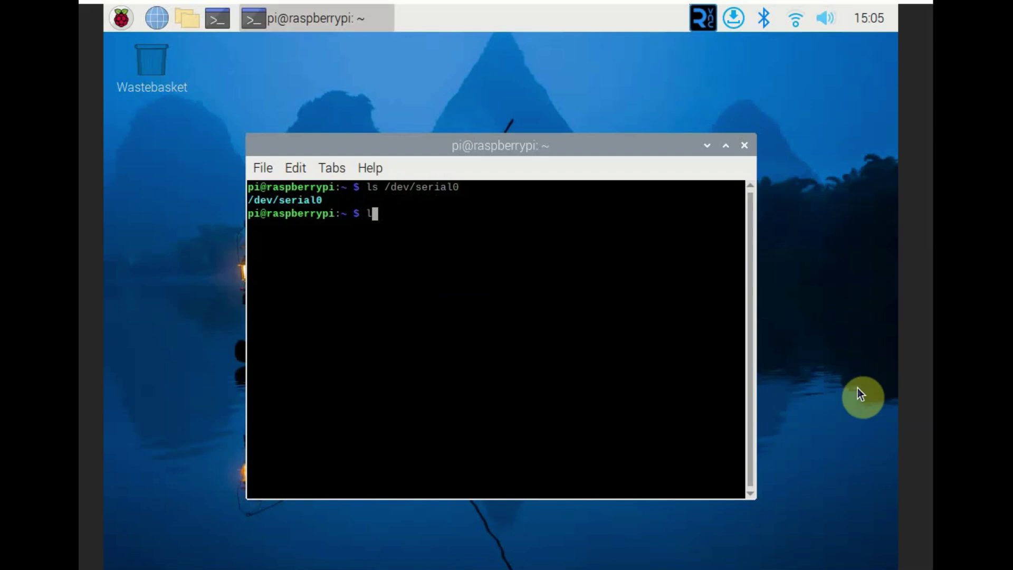
Run ls -l /dev/serial0 and confirm it links to ttyS0
text(s -l)
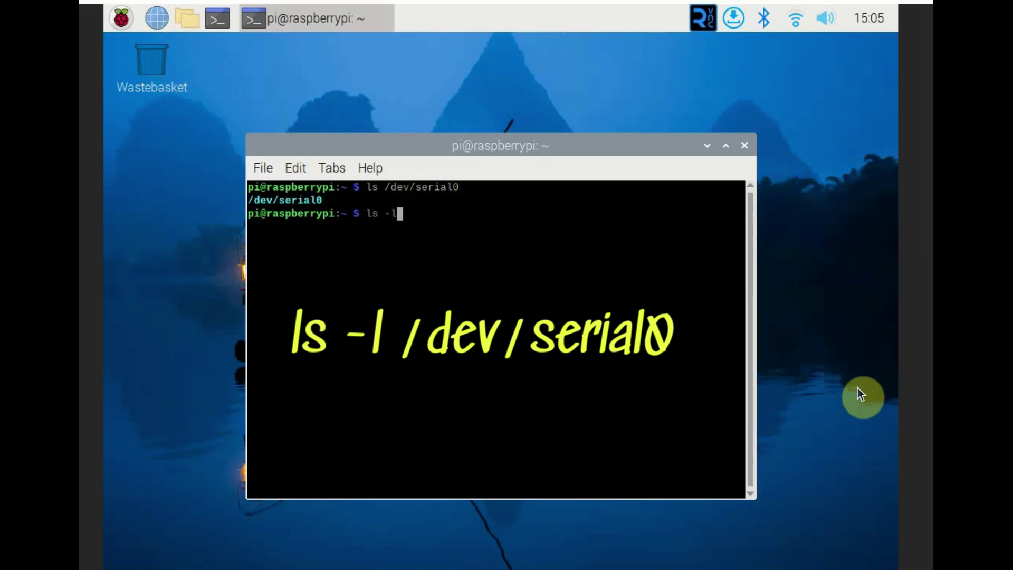
text( /dev)
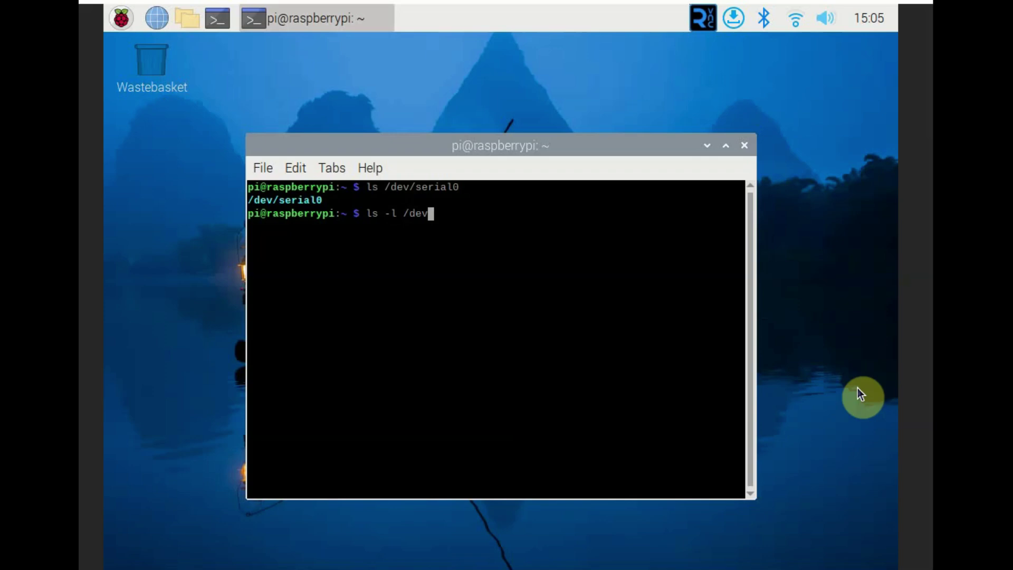
text(/serial0)
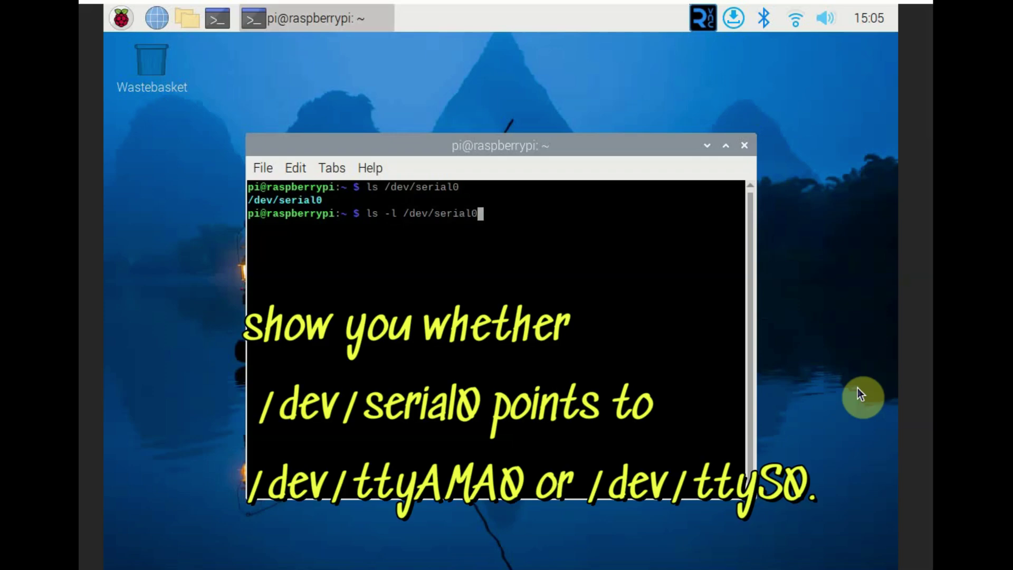
key(Return)
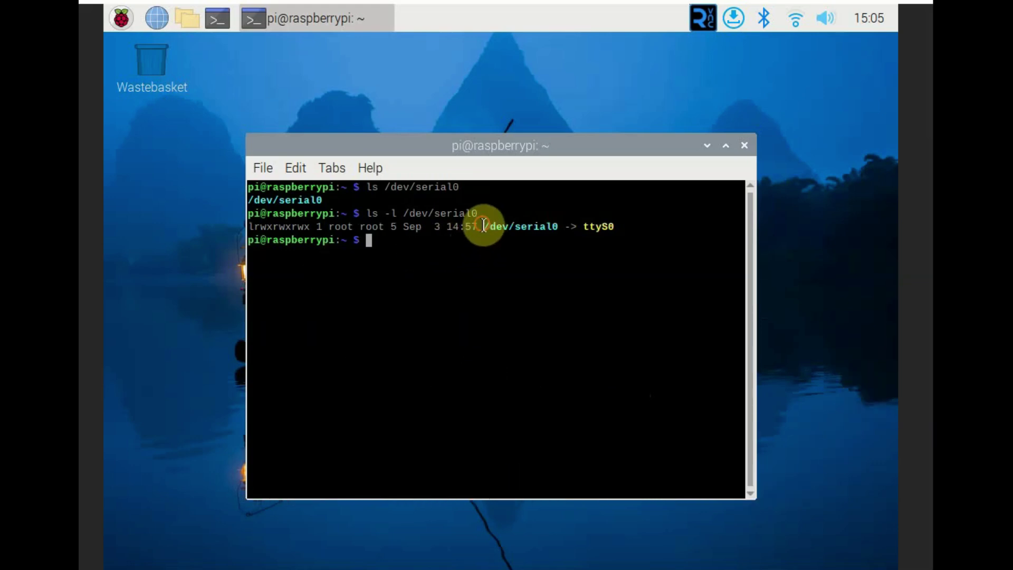
drag(483, 226, 617, 227)
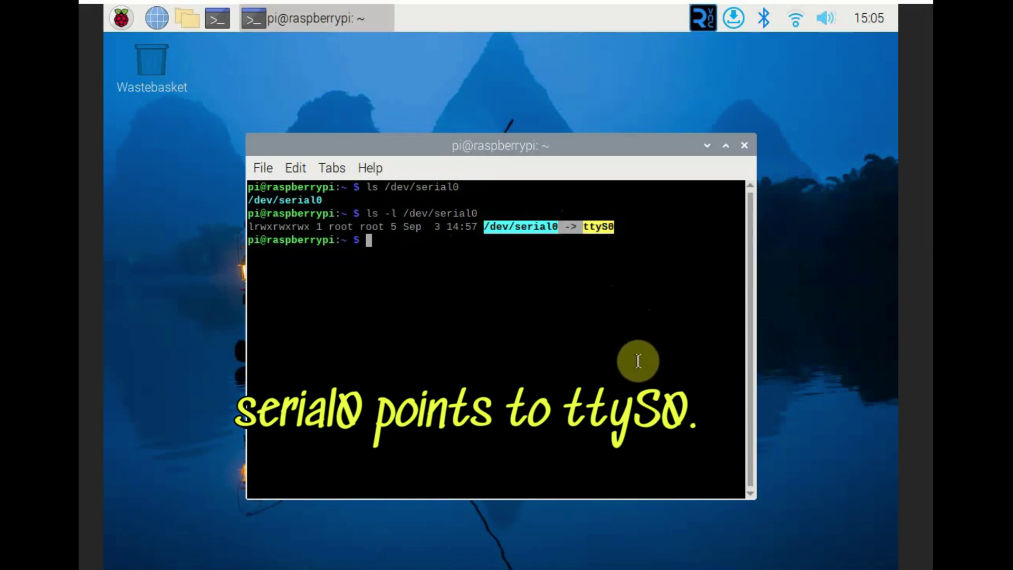
text(python3 -m venv myenv)
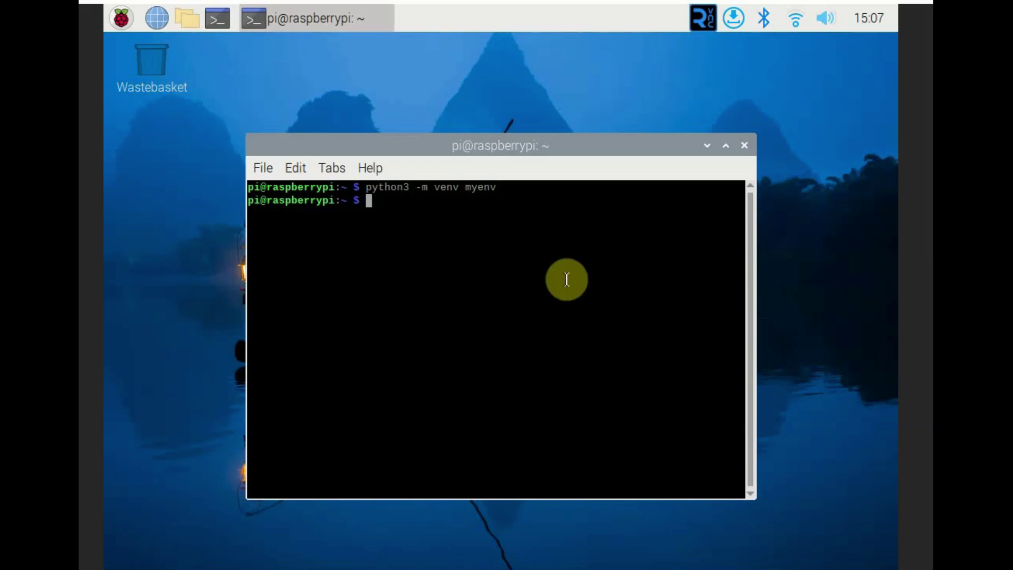
Activate the myenv virtual environment with source myenv/bin/activate
text(source myenv)
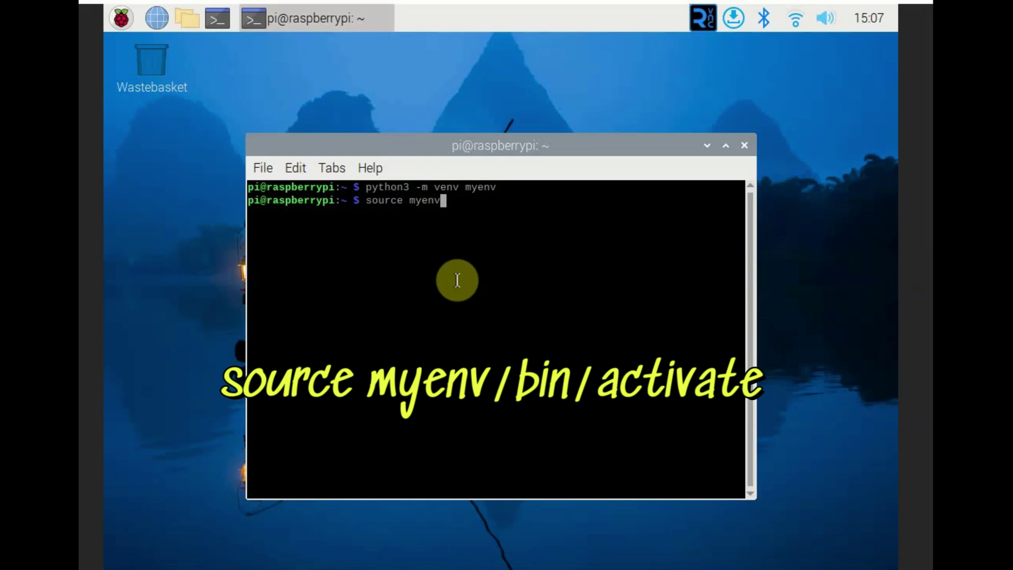
text(/bin)
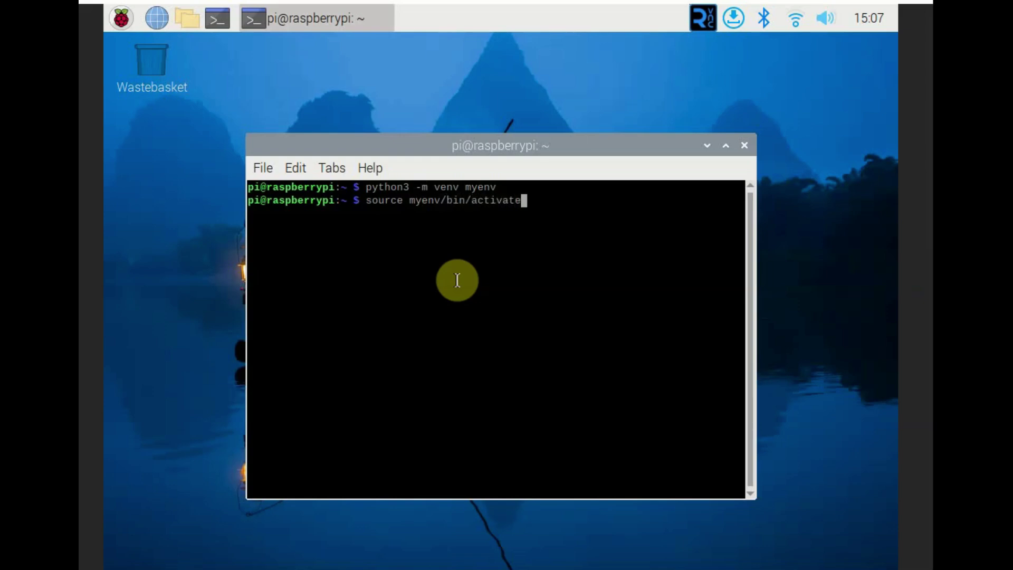
text(/activate)
key(Return)
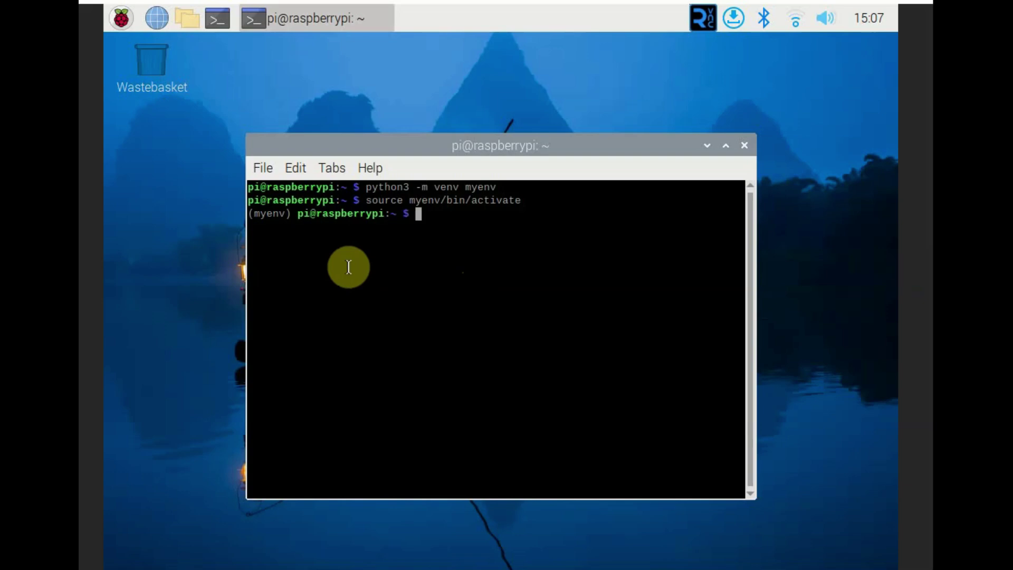
drag(290, 213, 249, 214)
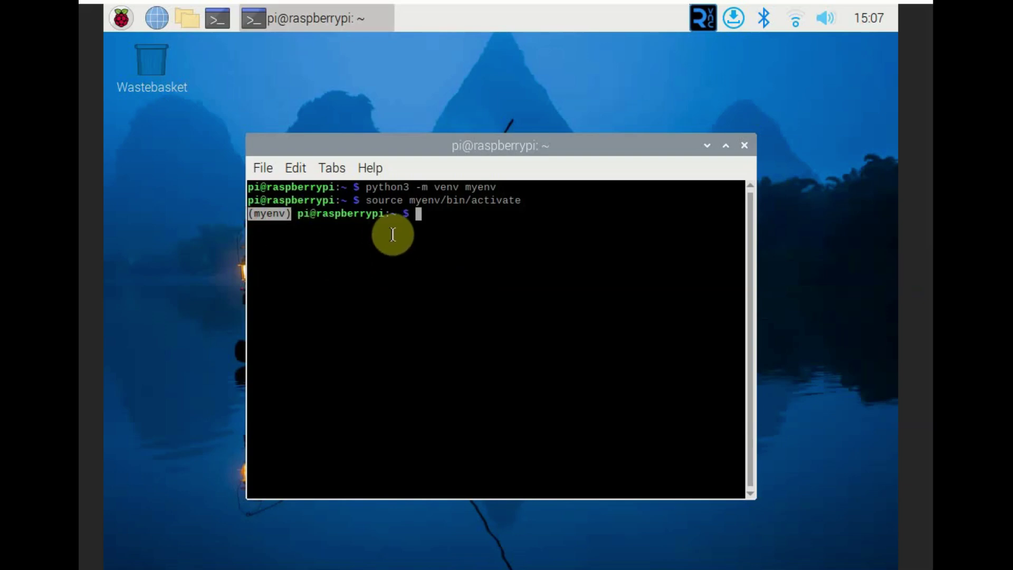
click(483, 235)
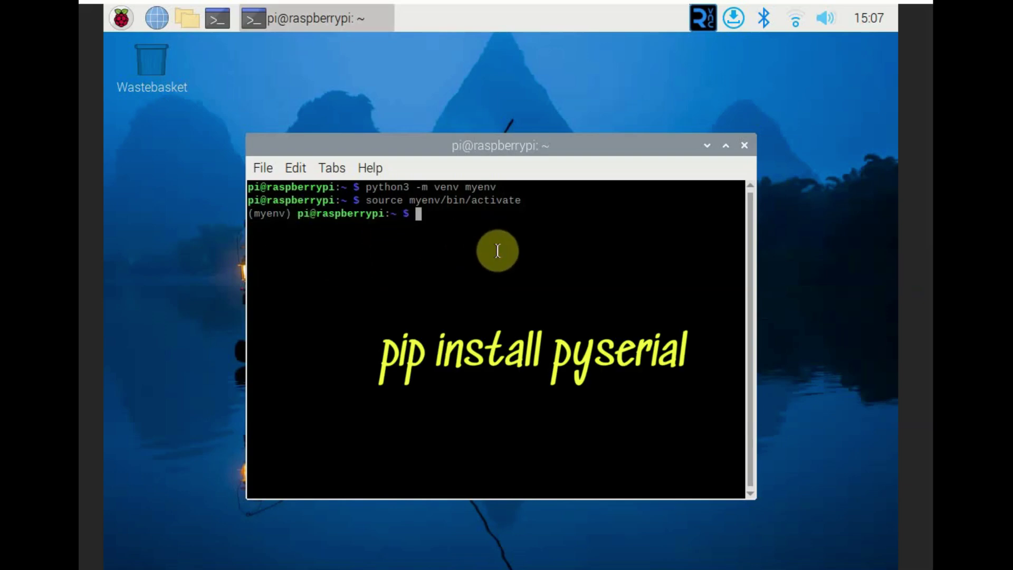
Install pyserial into myenv with pip install pyserial
text(pip in)
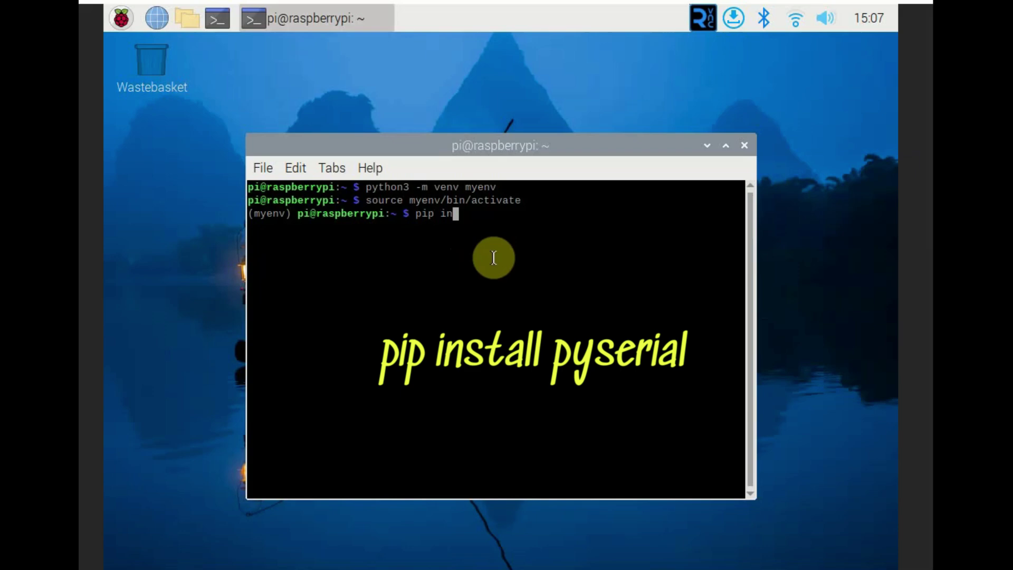
text(stall pyserial)
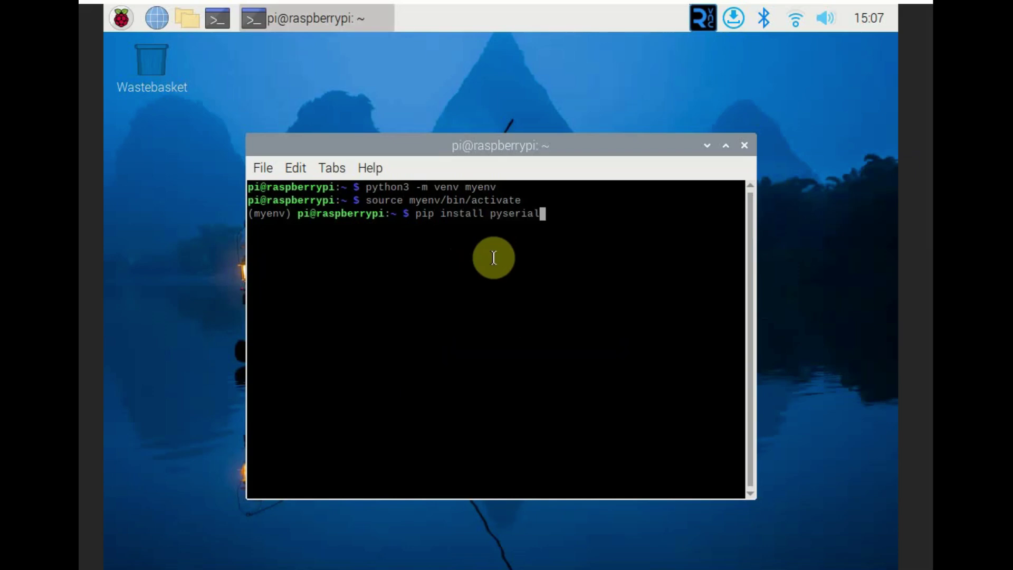
key(Return)
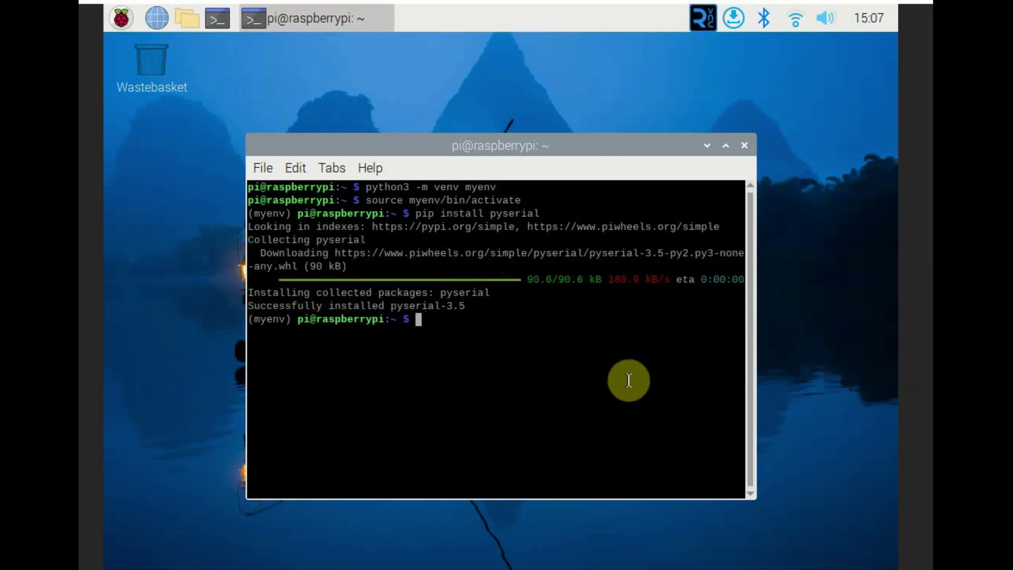
text(pip list)
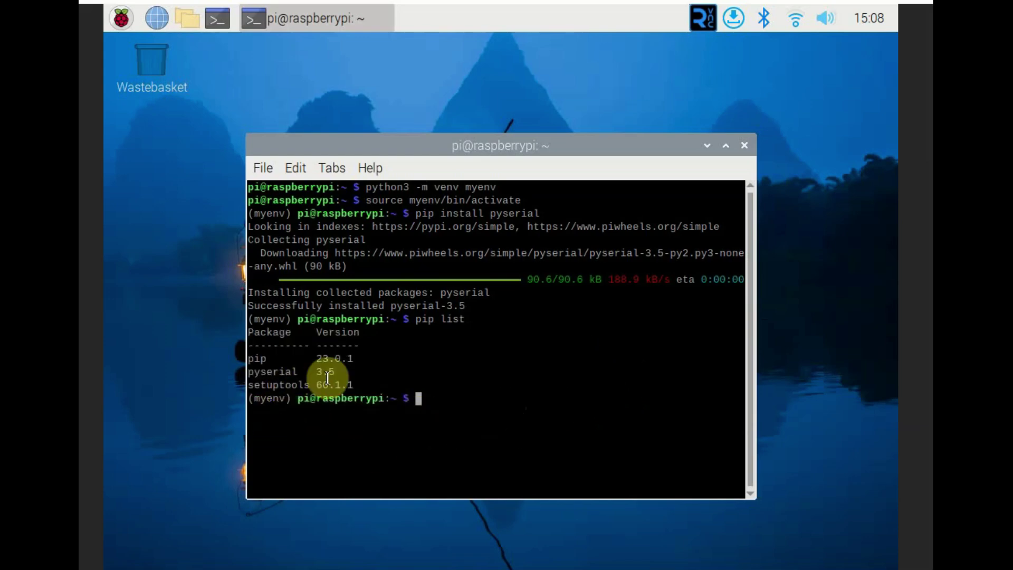
Confirm pyserial 3.5 in pip list and list the /dev/ttyS* serial devices
drag(335, 372, 253, 376)
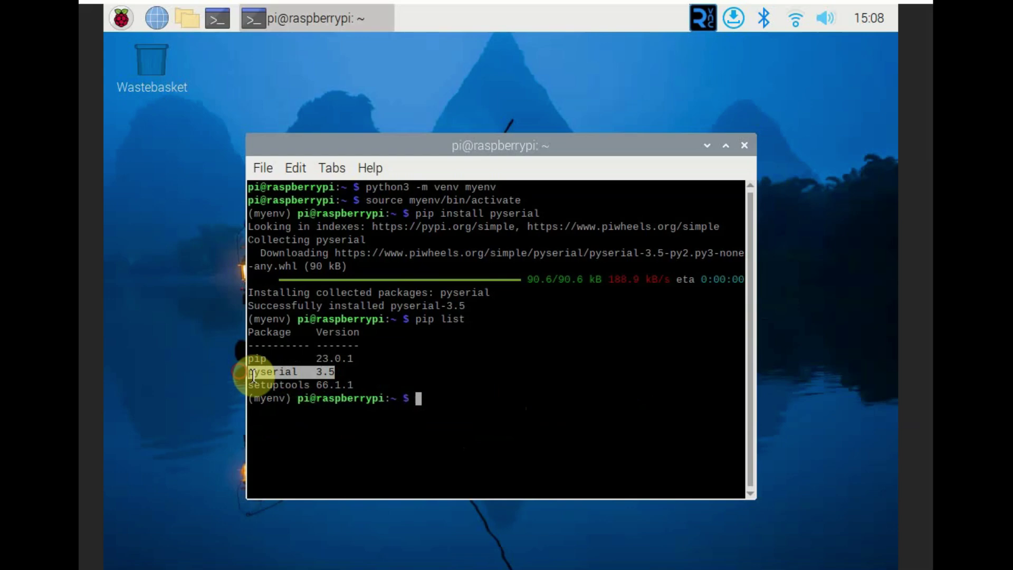
click(468, 369)
text(ls /)
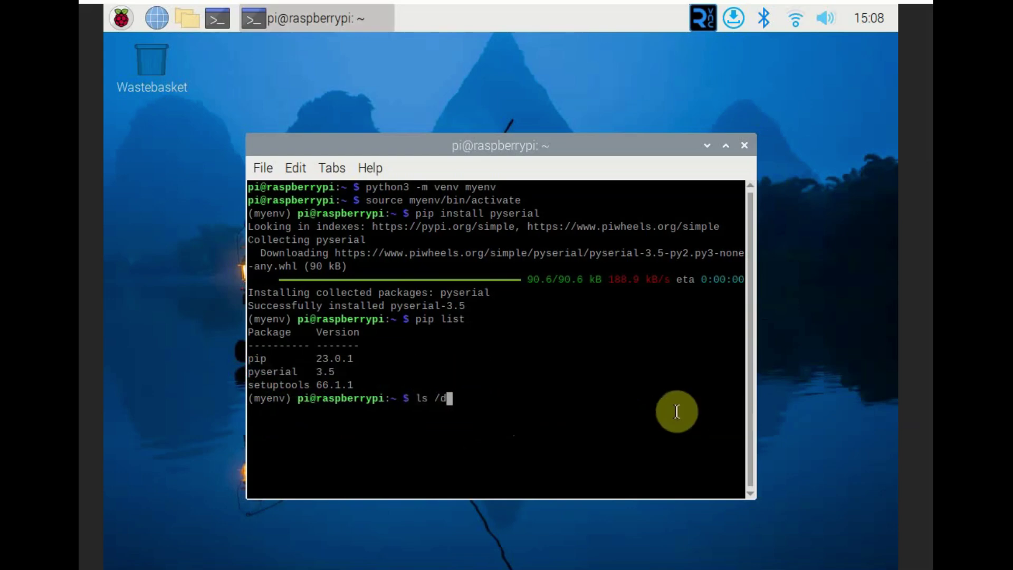
text(dev/r)
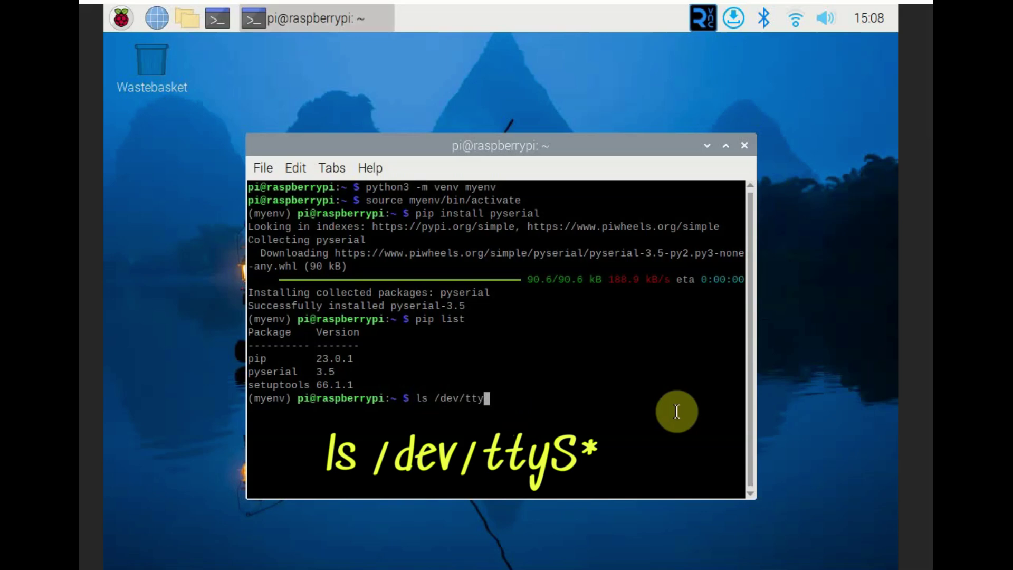
text(tyS*)
key(Return)
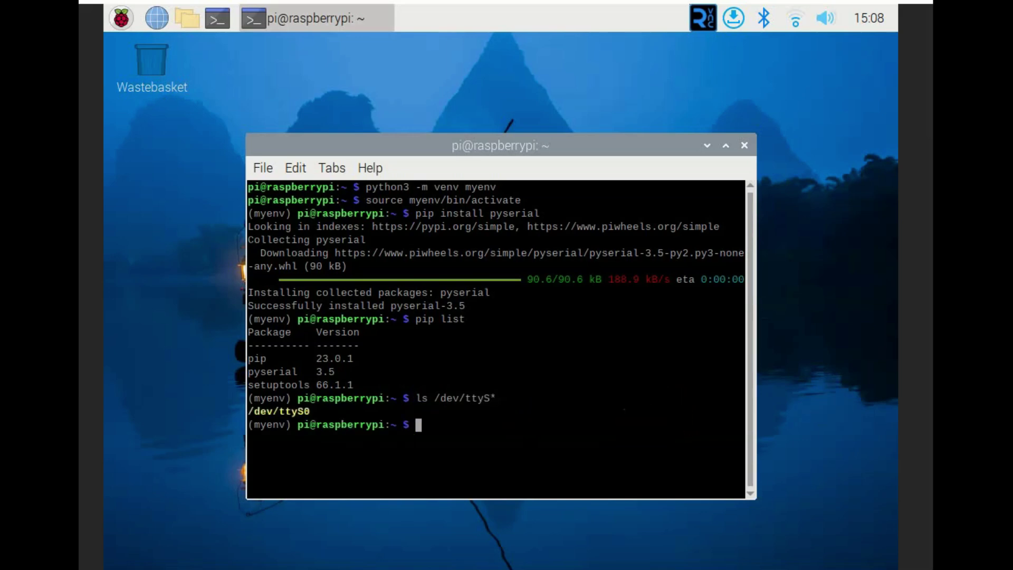
Add the user to the dialout group, exit, and reactivate myenv in a fresh terminal
text(sudo usermod -)
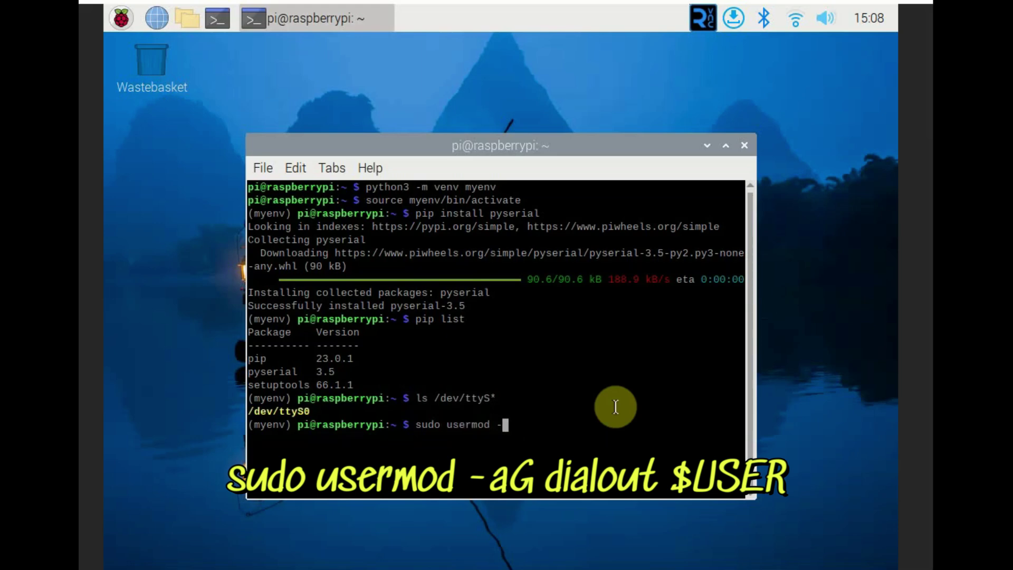
text(aG dialout $USER)
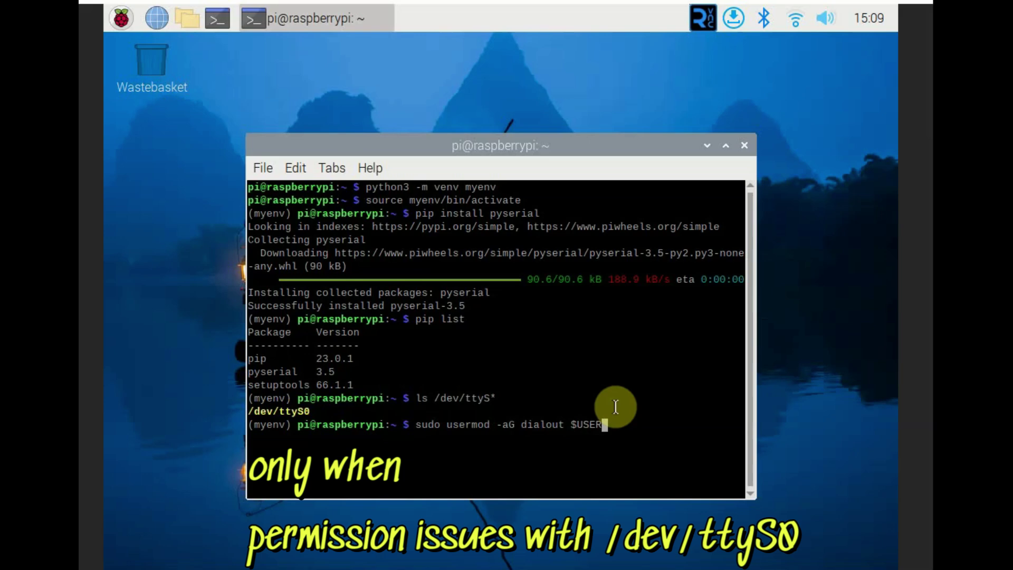
key(Return)
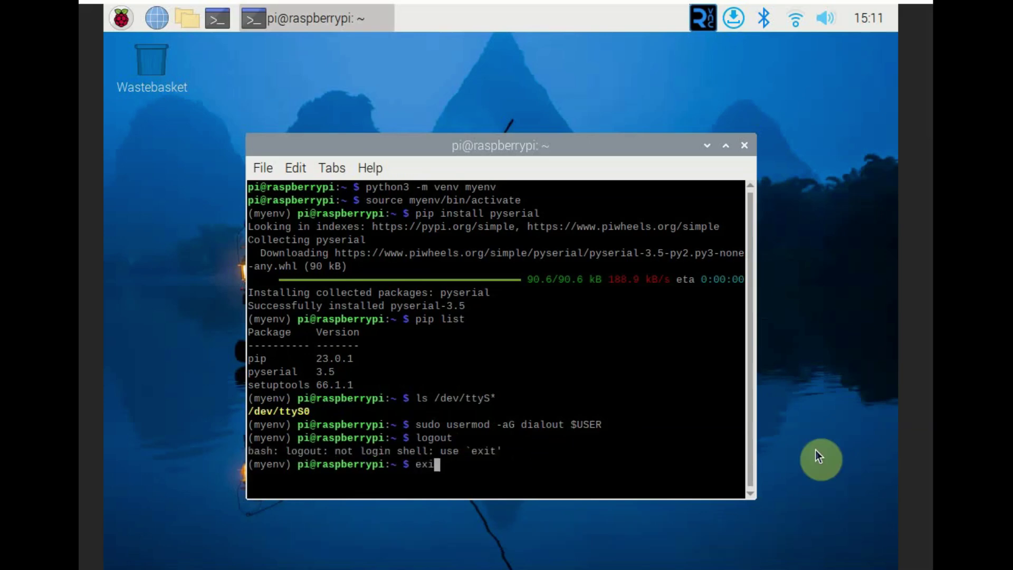
text(t)
key(Return)
key(ctrl+alt+t)
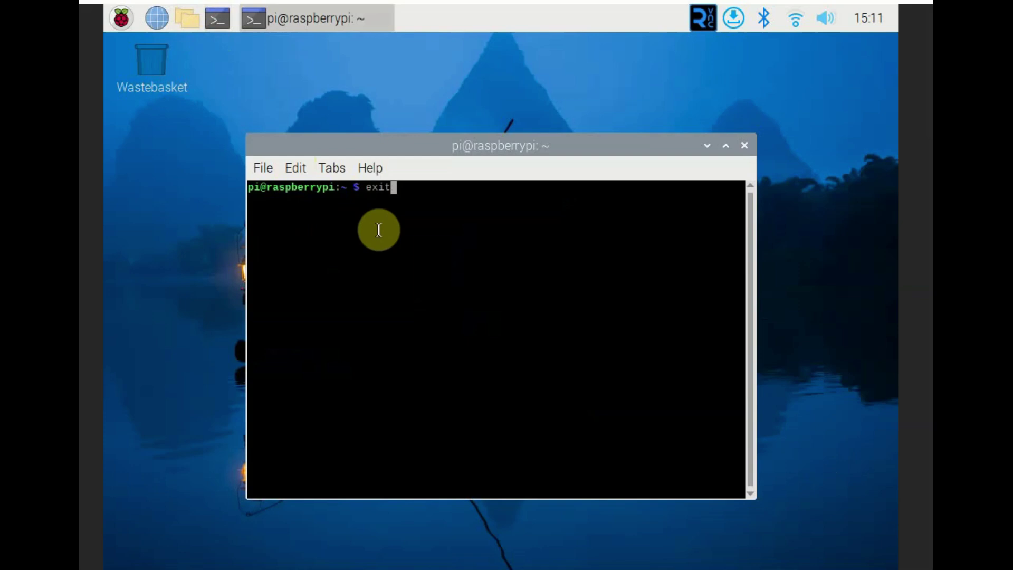
key(Up)
key(Up)
key(Up)
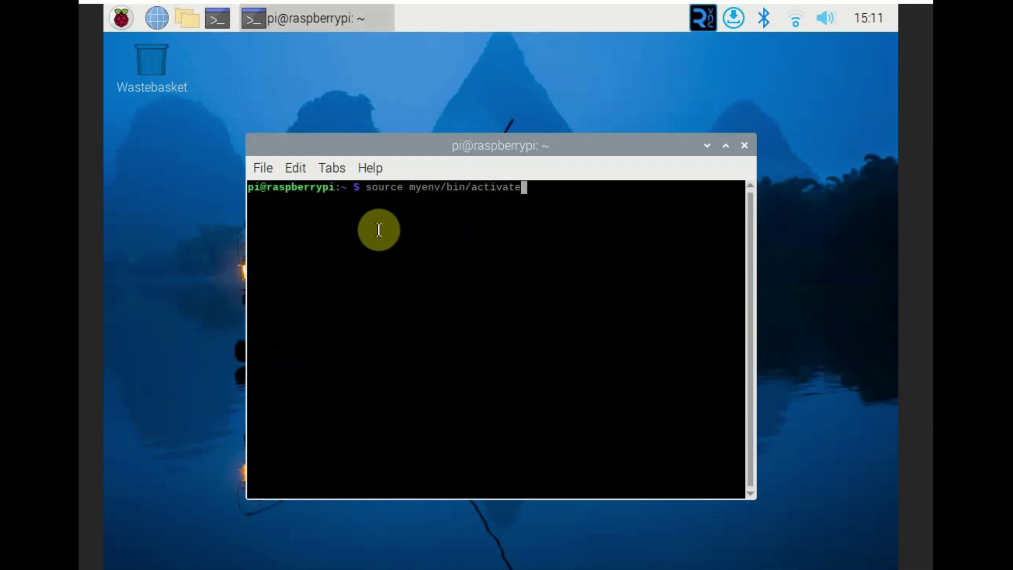
key(Return)
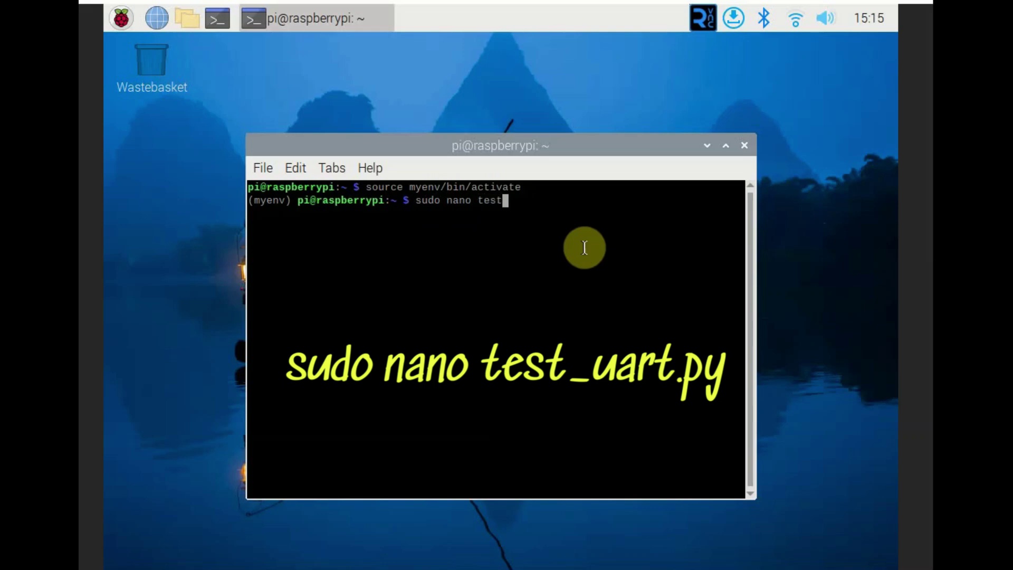
Enter the sudo nano test_uart.py command at the (myenv) prompt
text(nano test_uart)
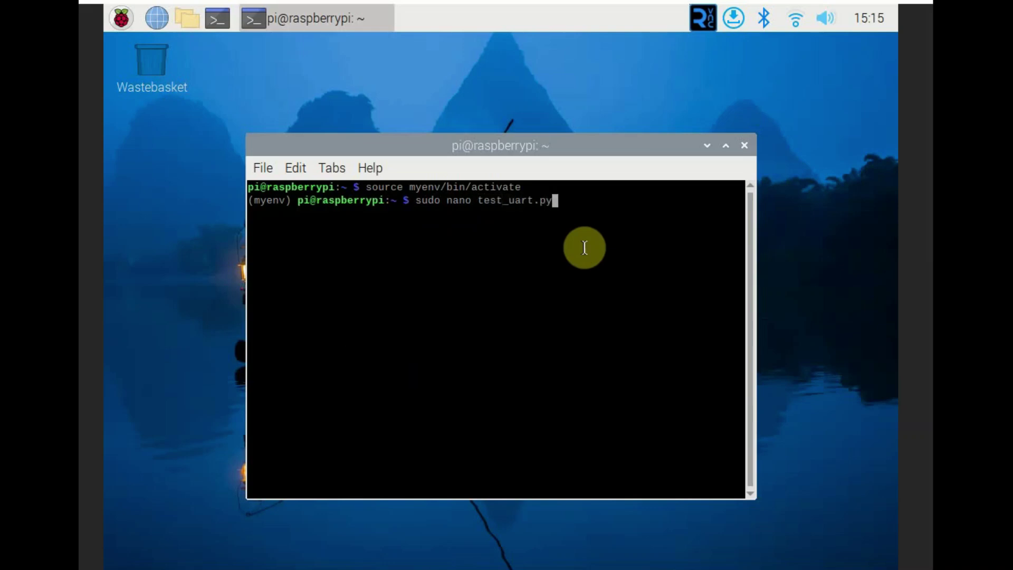
text(.py)
Open test_uart.py in nano and paste the UART test code into it
key(Return)
key(ctrl+shift+v)
scroll(587, 384, up, 4)
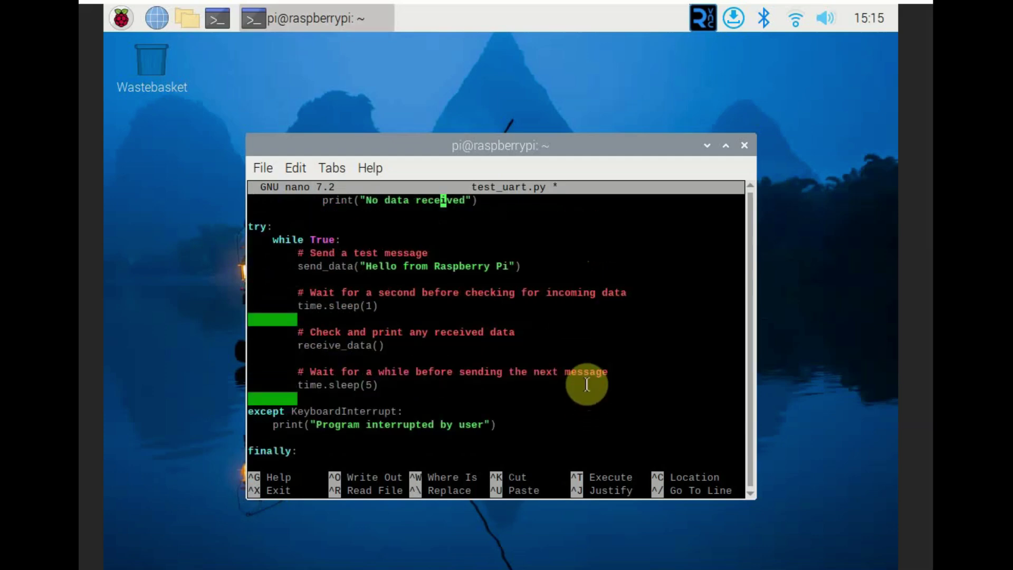
scroll(587, 384, up, 8)
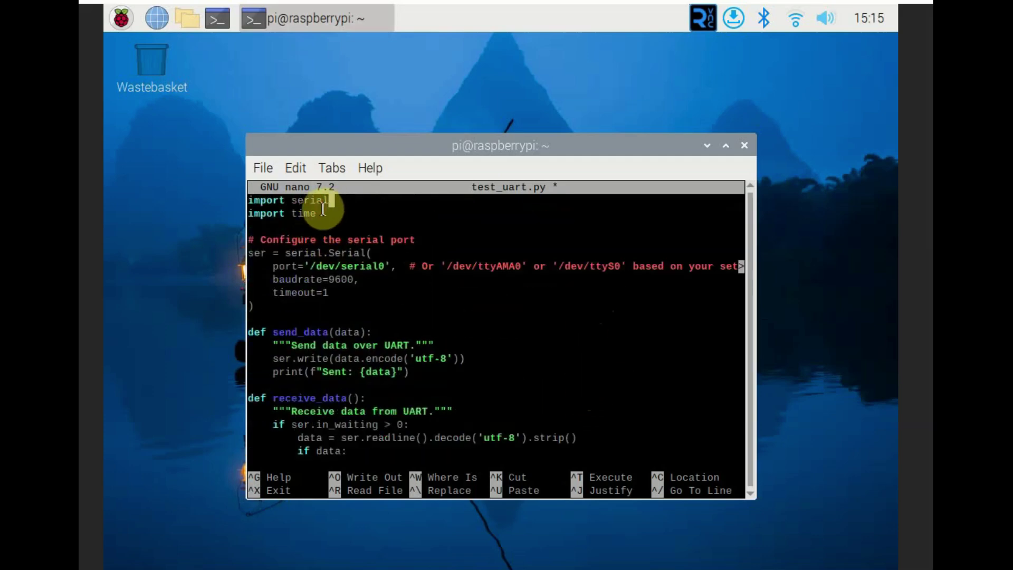
Review the pasted imports, the /dev/serial0 port setting with its ttyS0 alternative, and the baudrate
drag(333, 212, 250, 199)
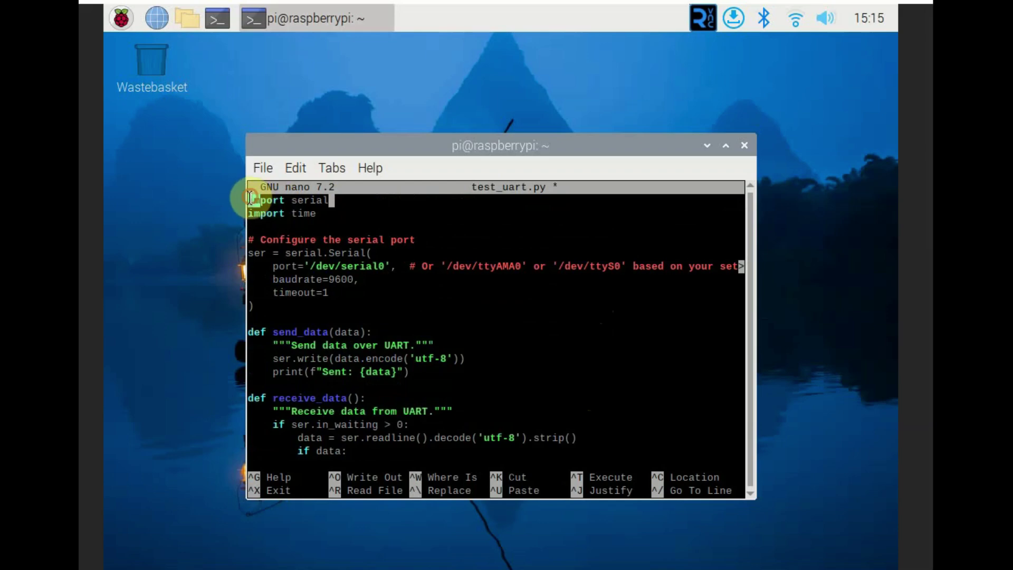
triple_click(250, 199)
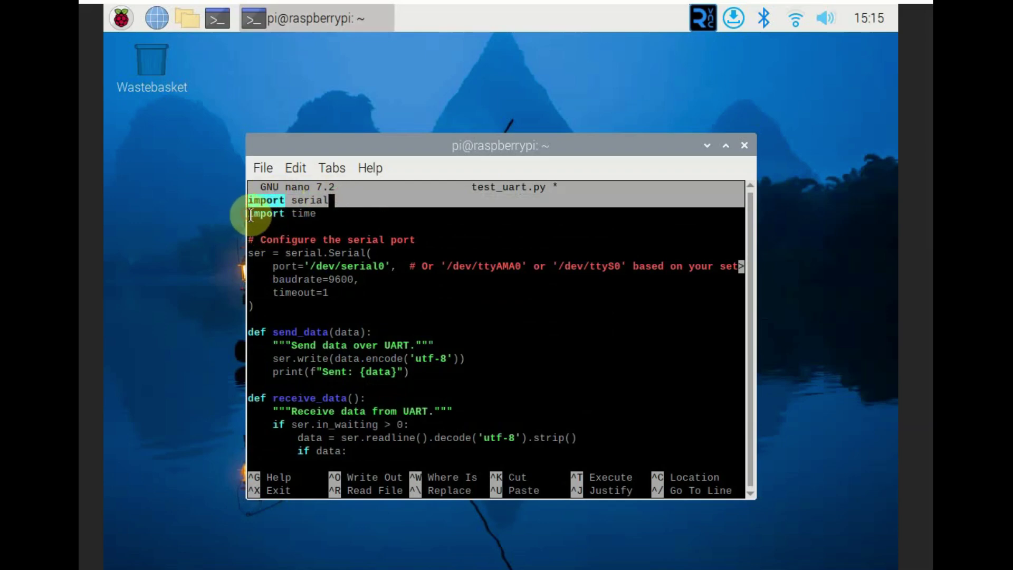
drag(250, 216, 315, 216)
click(409, 239)
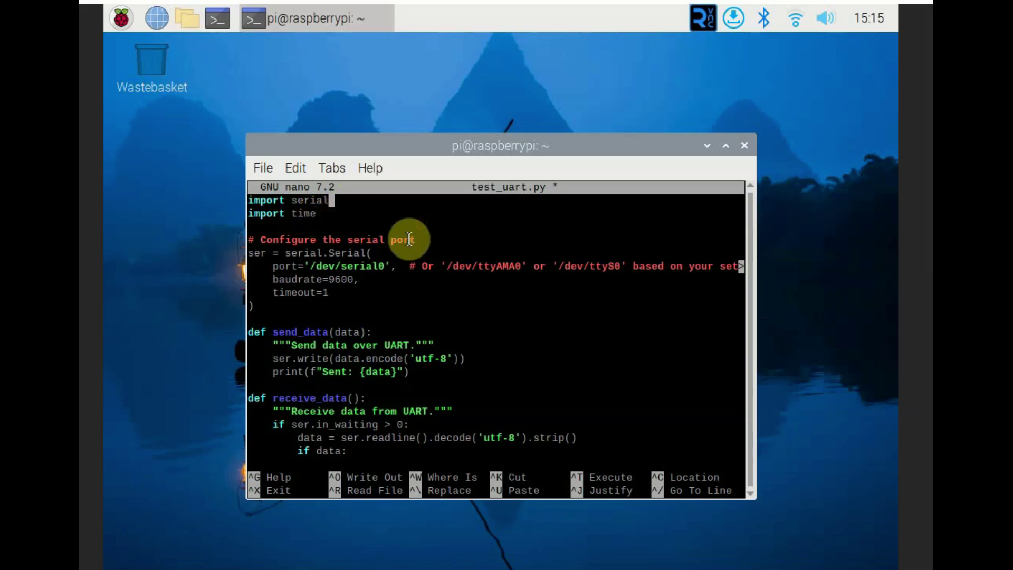
drag(250, 252, 657, 267)
click(487, 302)
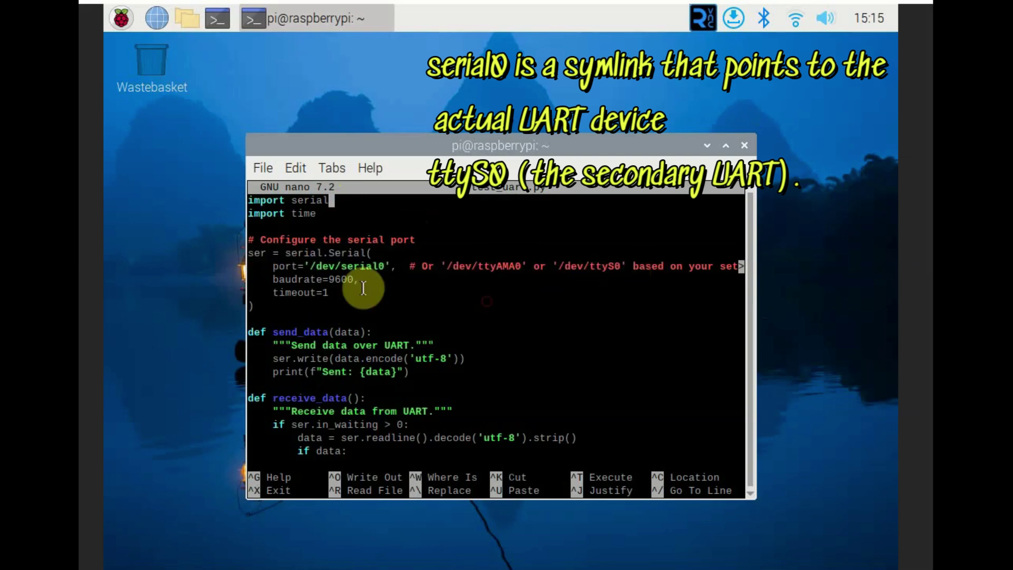
drag(311, 266, 390, 265)
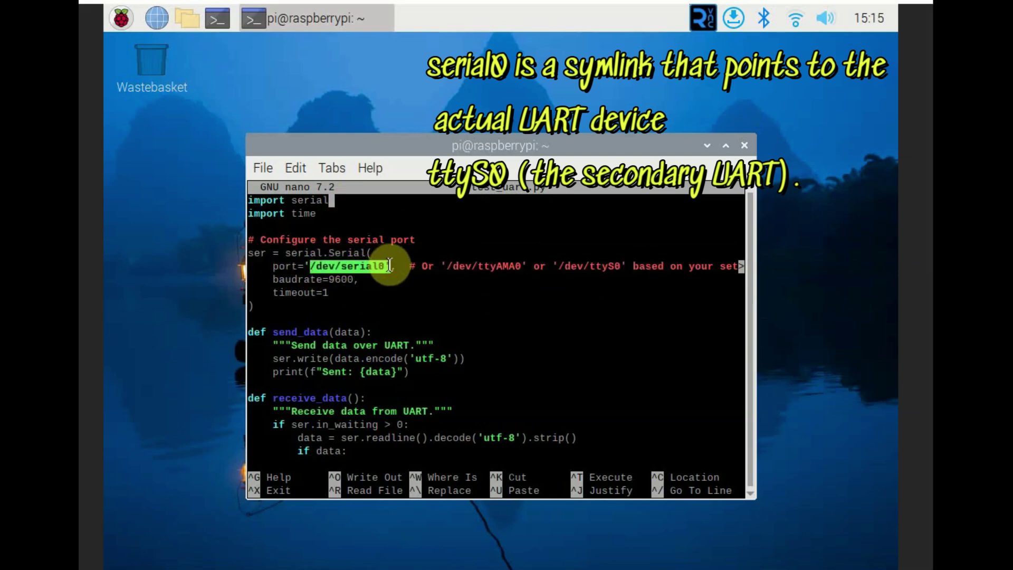
click(567, 266)
drag(567, 266, 621, 266)
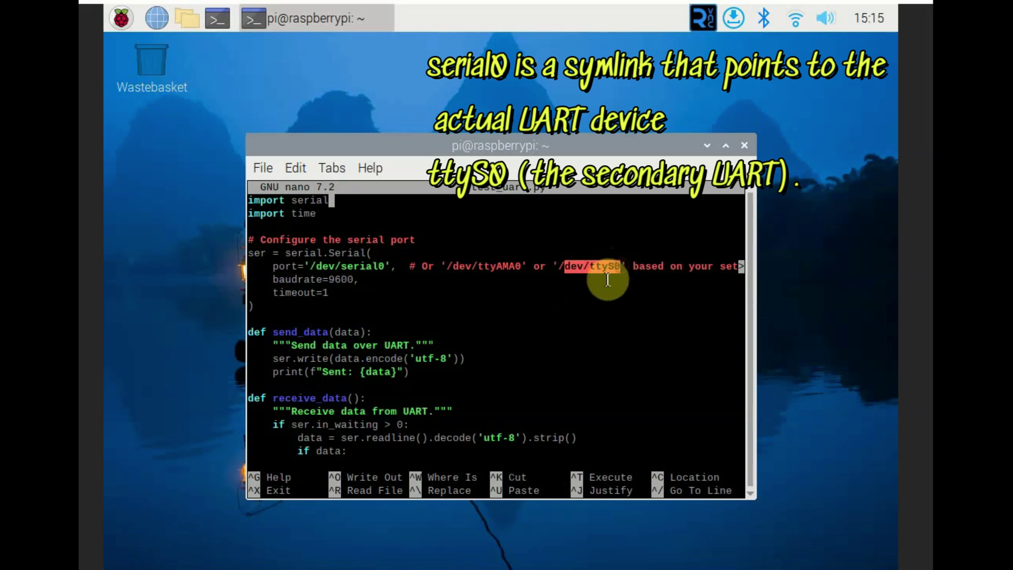
double_click(390, 264)
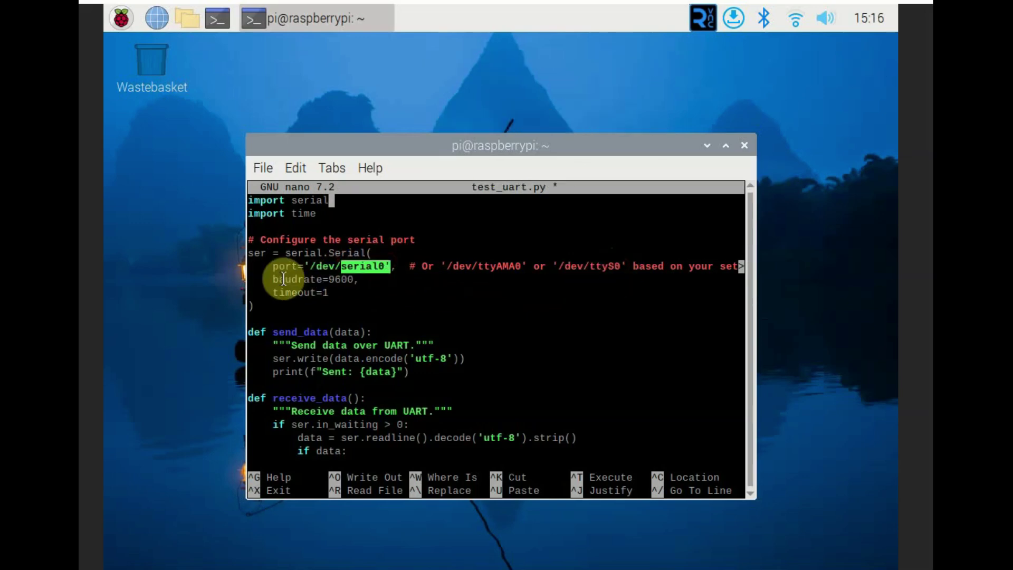
click(424, 318)
triple_click(296, 280)
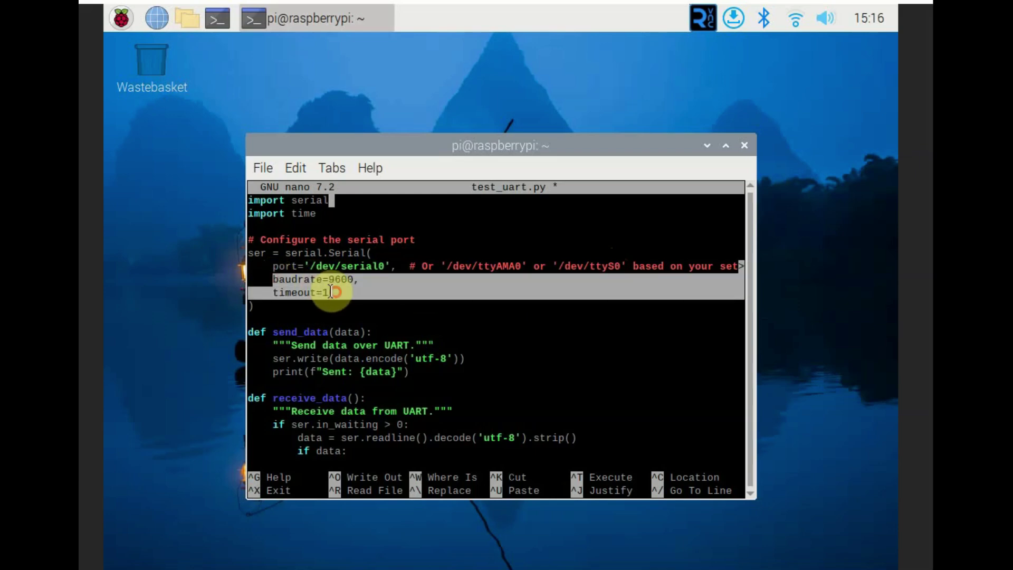
click(535, 339)
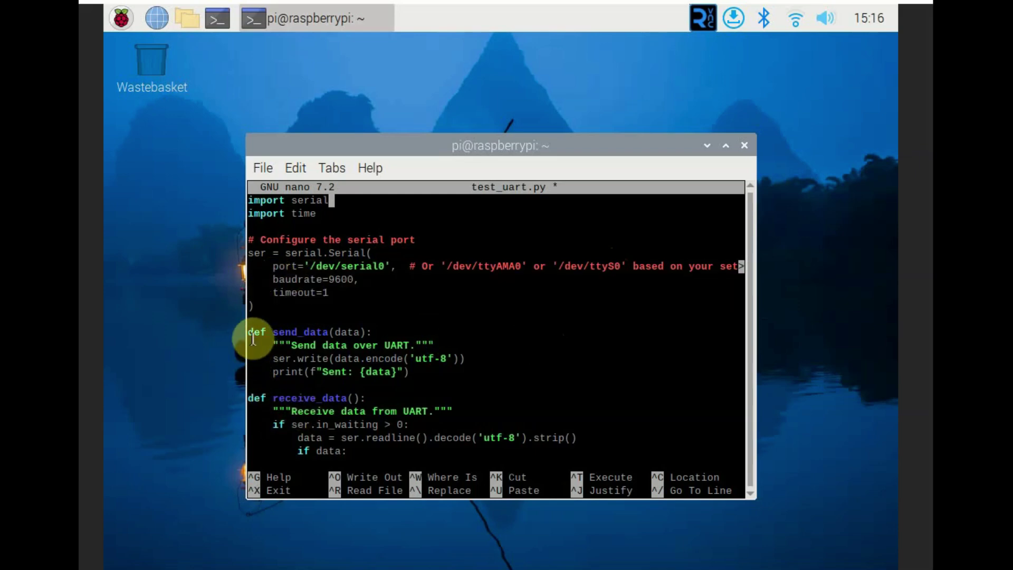
Review the send_data function and move down to the receive_data docstring
drag(251, 331, 427, 369)
click(607, 296)
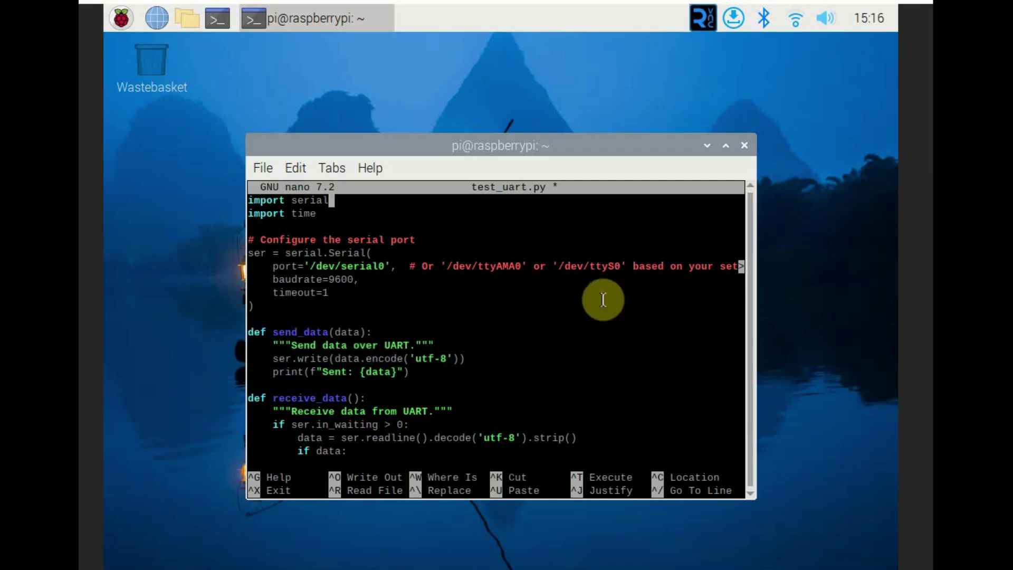
key(Down)
key(Down)
key(Down)
key(Down)
key(Down)
key(Down)
key(End)
key(Down)
key(Down)
key(Down)
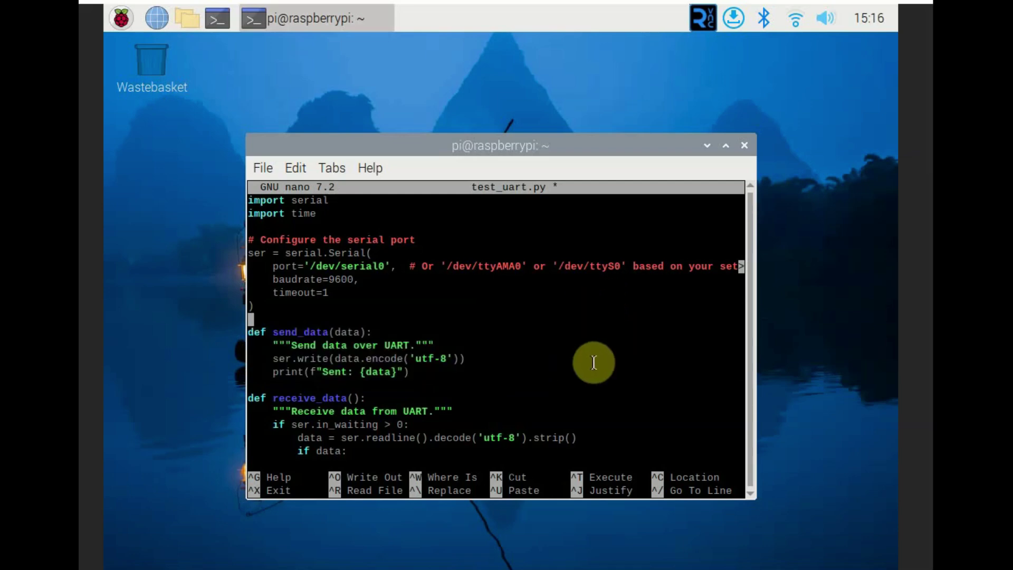
key(Down)
key(End)
key(Down)
key(End)
key(Down)
key(Down)
key(End)
key(Left)
key(Left)
key(Down)
key(Down)
key(Down)
key(Down)
key(Down)
key(Down)
key(Down)
key(Down)
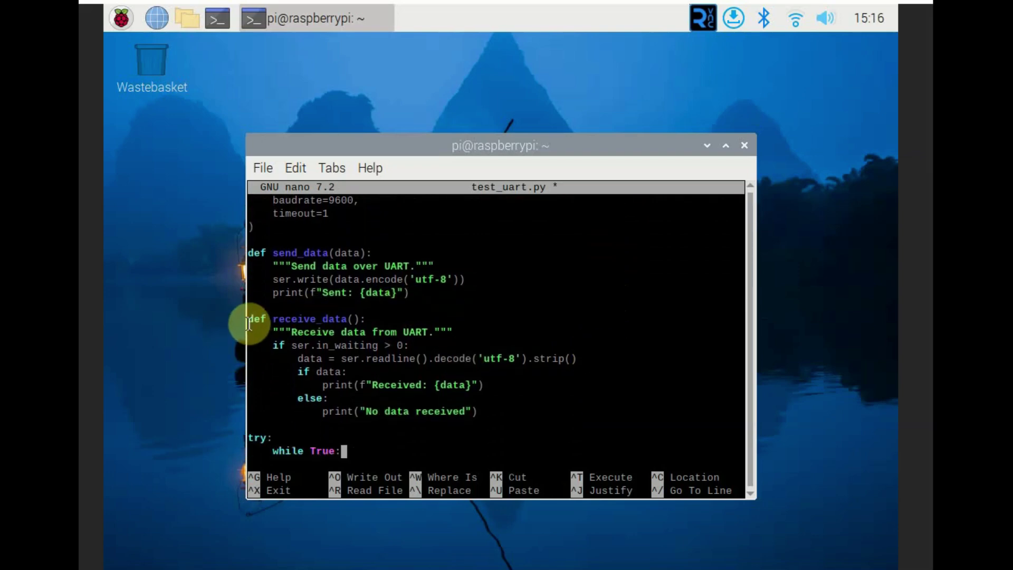
Paste the main loop body with send, sleep and receive calls after while True
drag(248, 316, 482, 410)
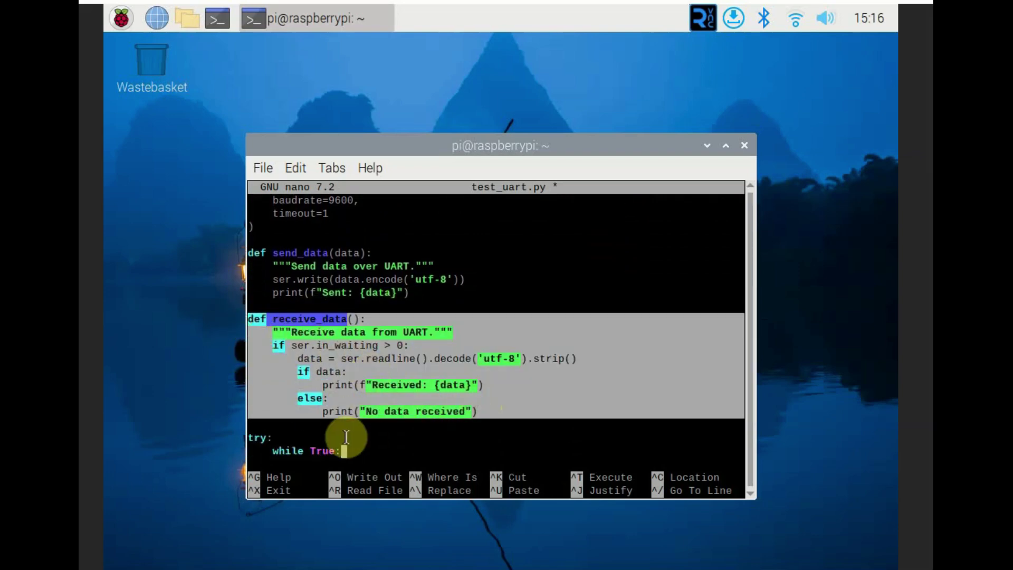
click(357, 431)
text(# Send a test message         send_data("Hello from Raspberry Pi")          # Wait for a second before checking for incoming data         time.sleep(1)                  # Check and print any received data         receive_data()          # Wait for a while before sending the next message         time.sleep(5))
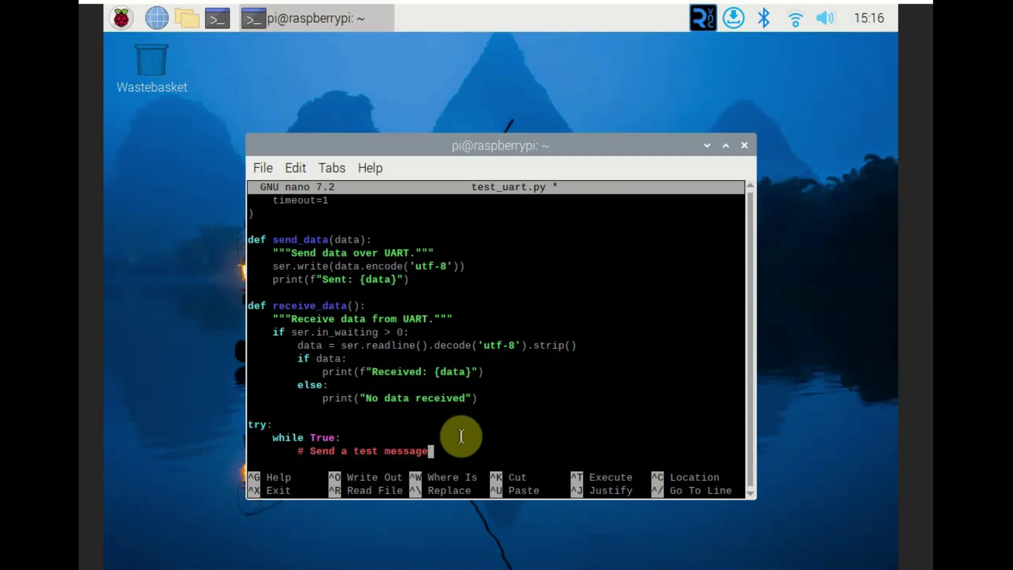
key(Return)
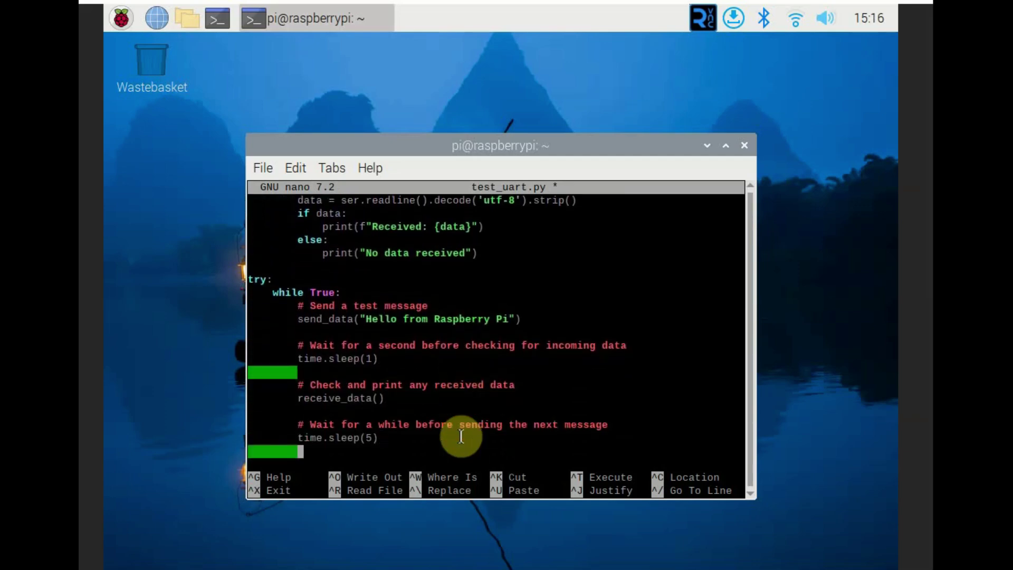
Paste the except and finally blocks into test_uart.py, then exit nano
drag(370, 323, 516, 321)
click(613, 290)
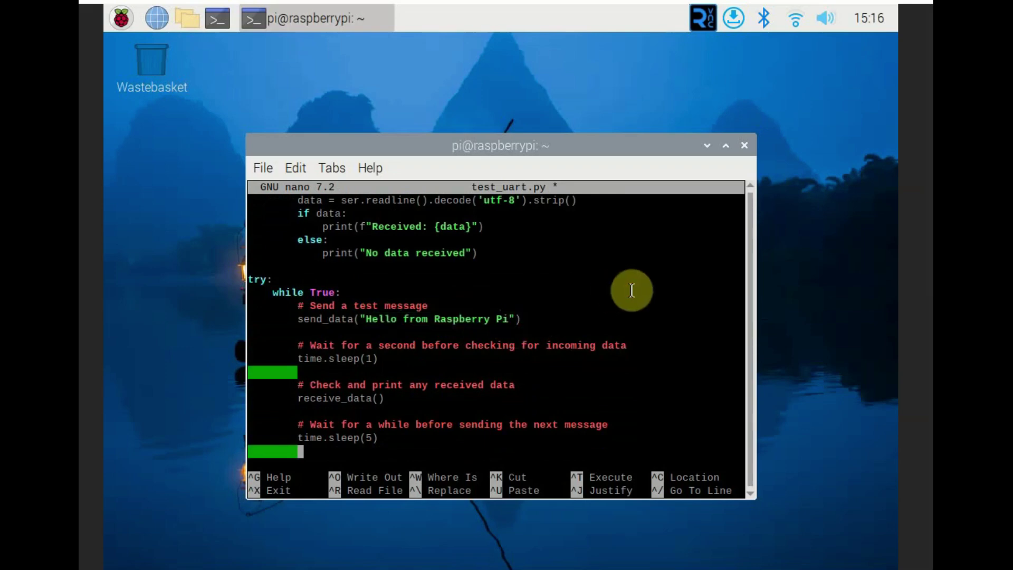
text(except KeyboardInterrupt:     print("Program interrupted by user"))
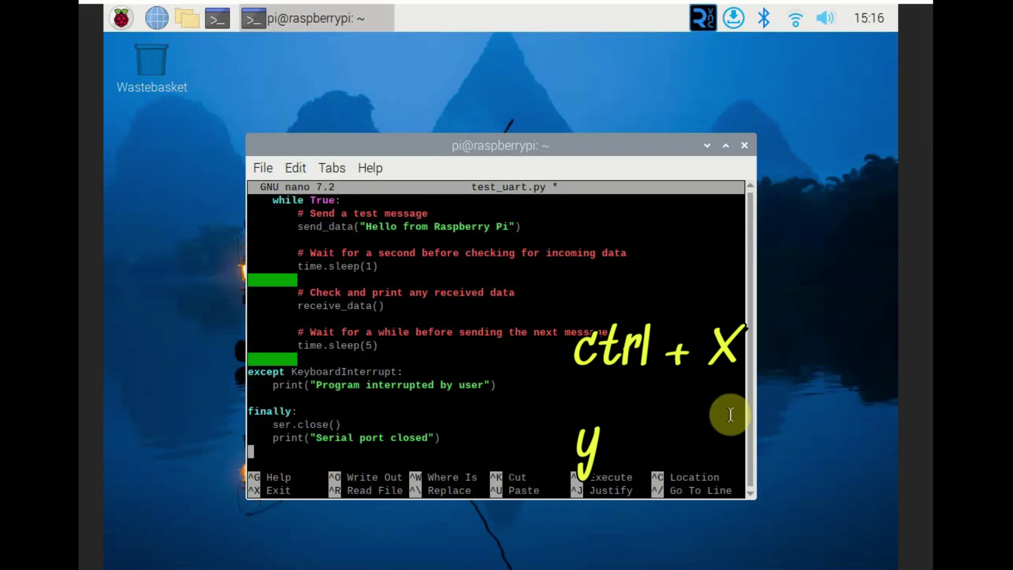
key(ctrl+x)
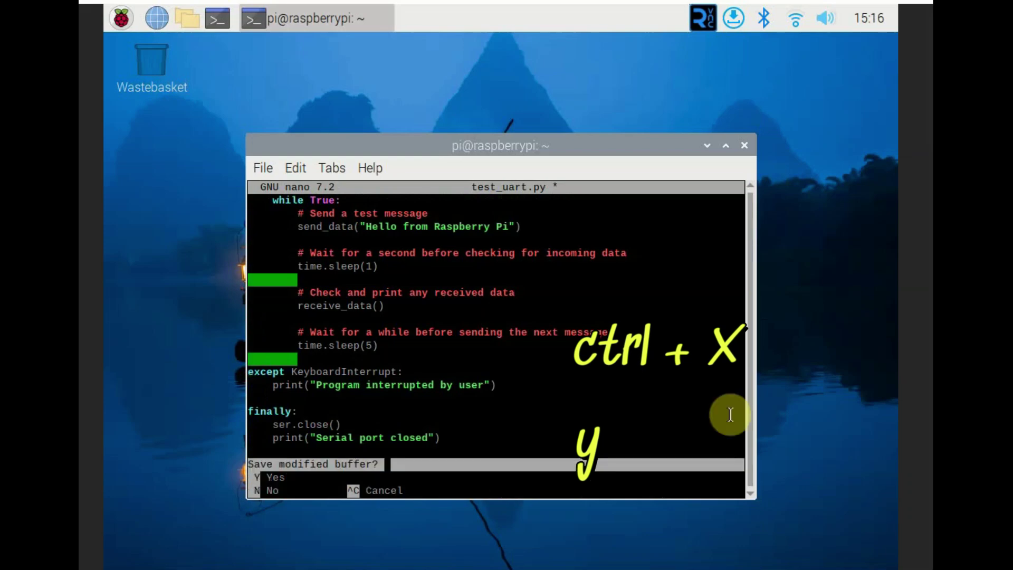
Save test_uart.py and run it with python3, highlighting the 'Sent: Hello from Raspberry Pi' output
key(y)
key(Return)
text(pyt)
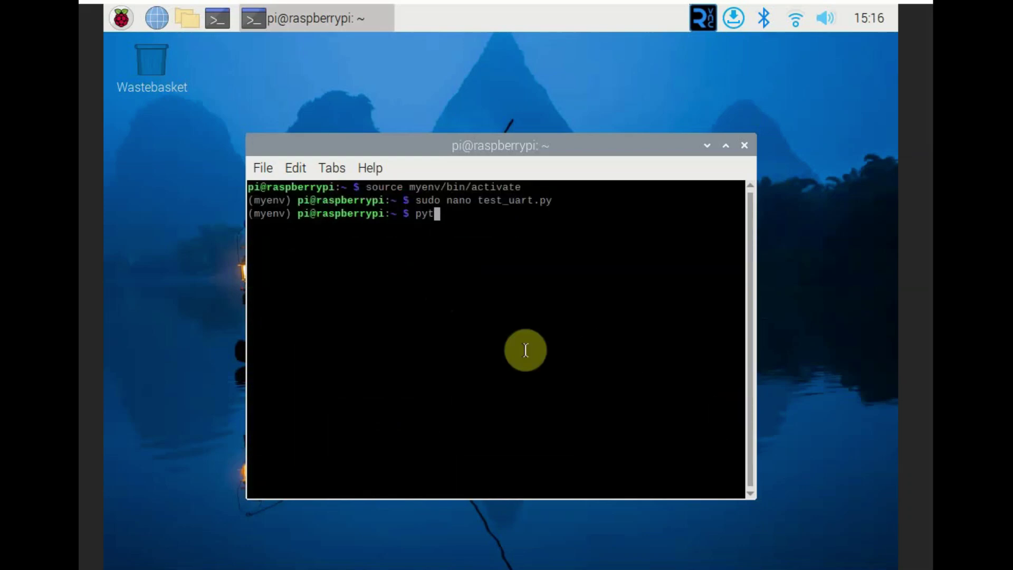
text(hon3 t)
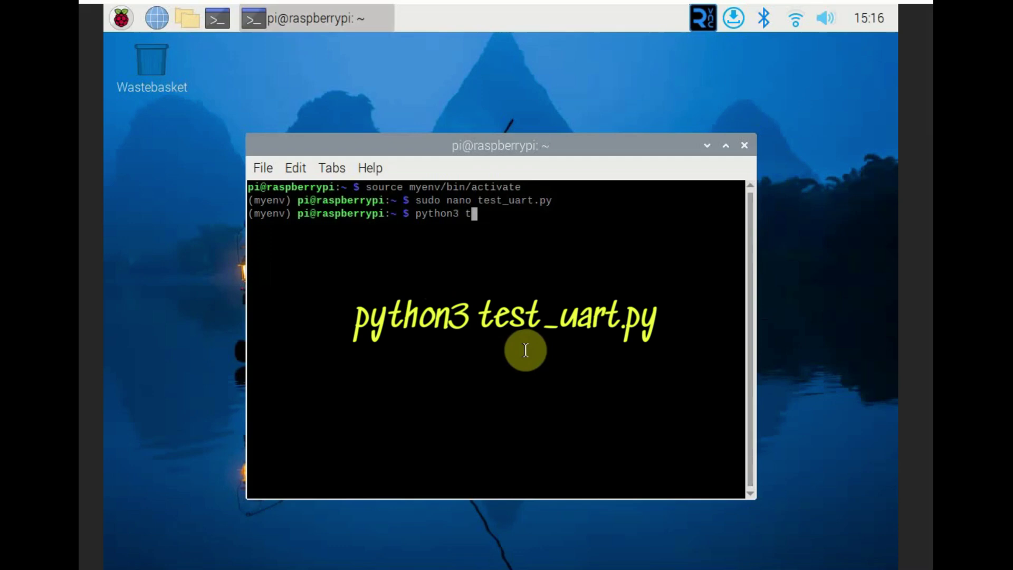
text(est_uart.py)
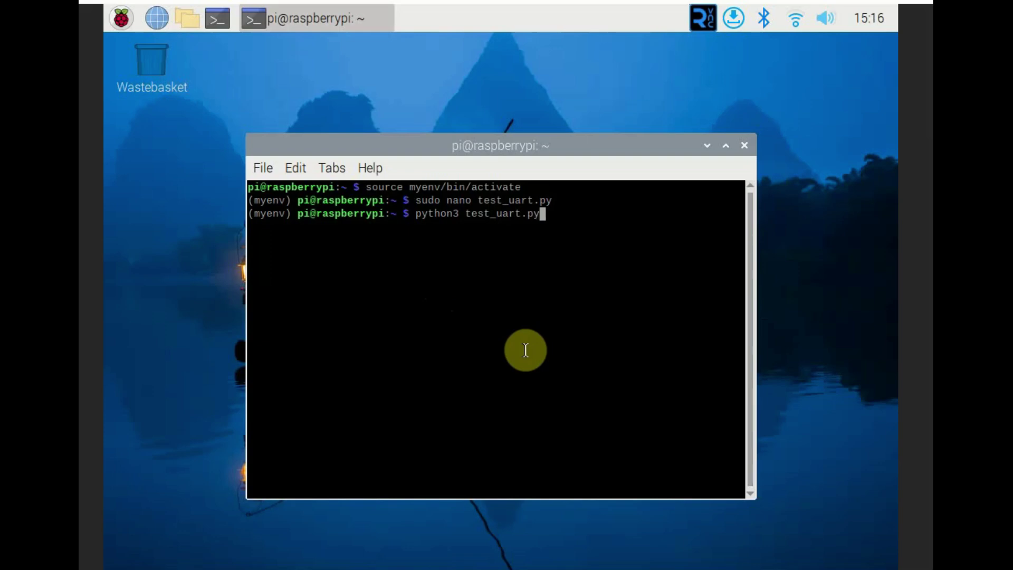
key(Return)
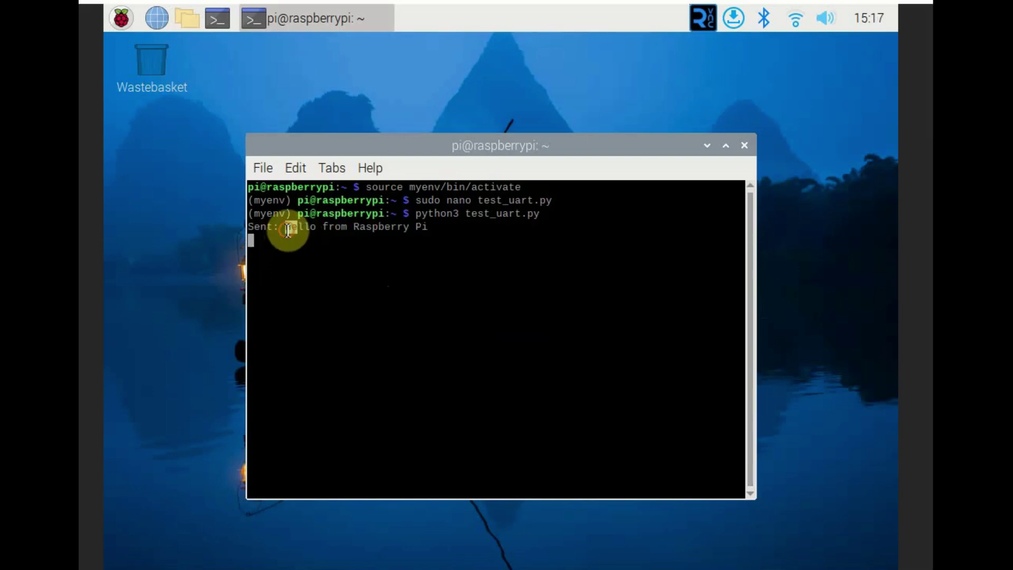
drag(286, 227, 406, 236)
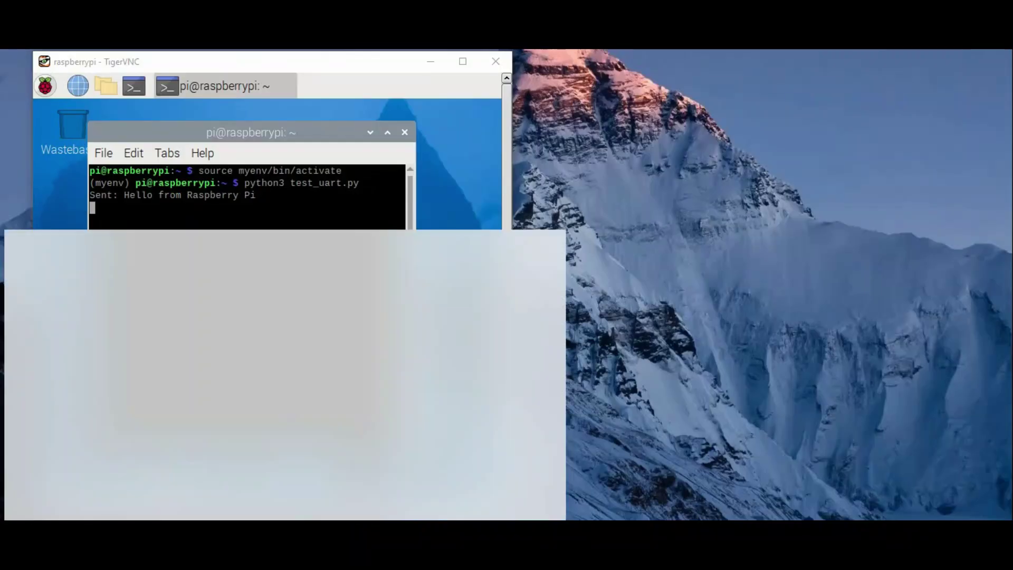
Launch CoolTerm and confirm in Device Manager that the CP210x USB to UART Bridge is on COM2
text(coo)
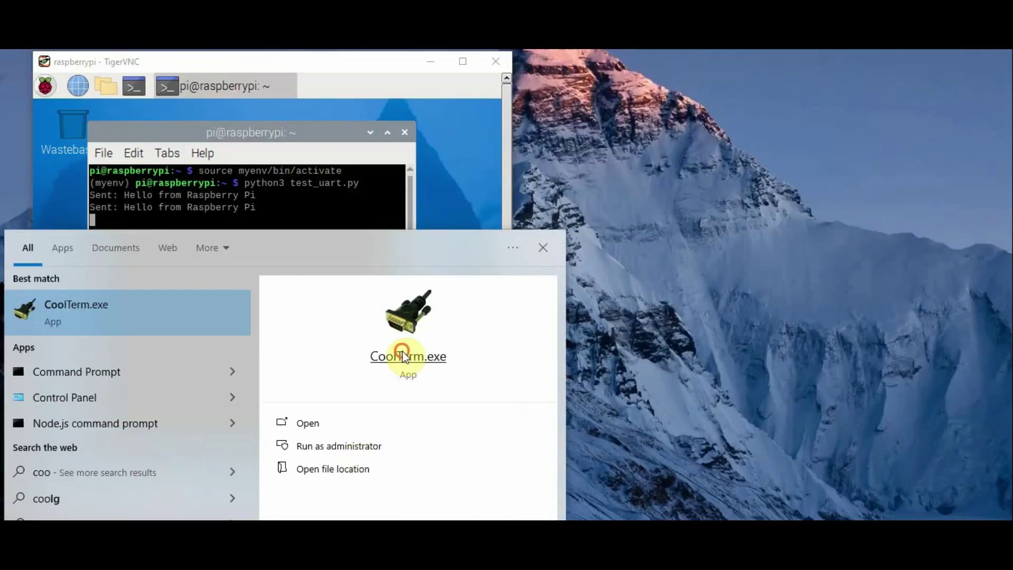
click(402, 350)
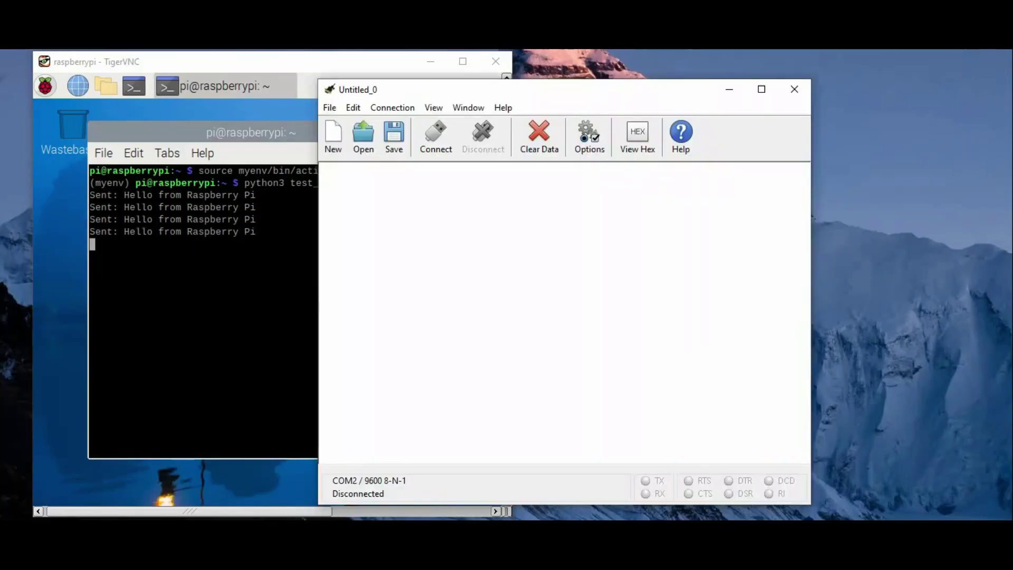
key(super+x)
key(m)
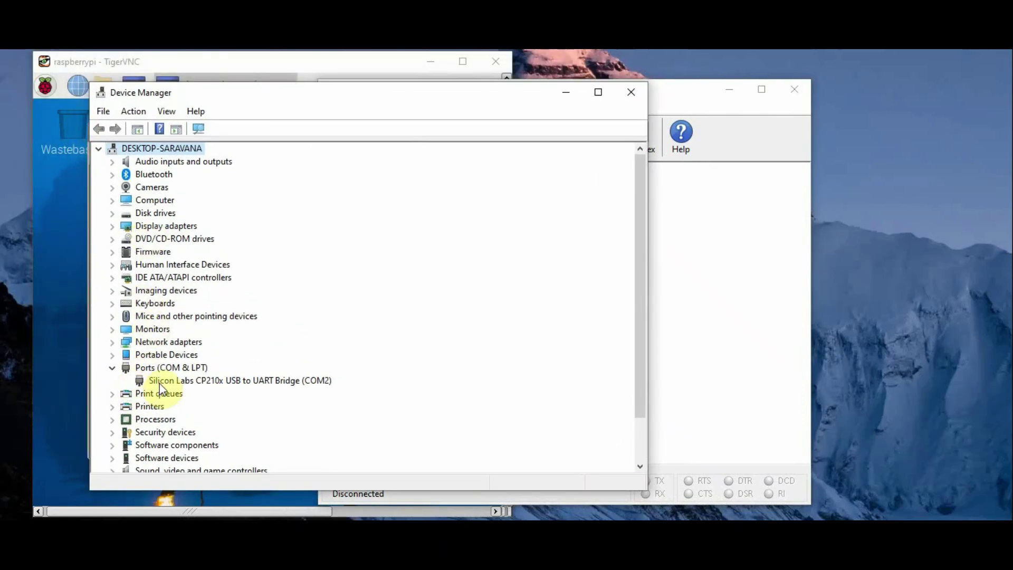
click(287, 380)
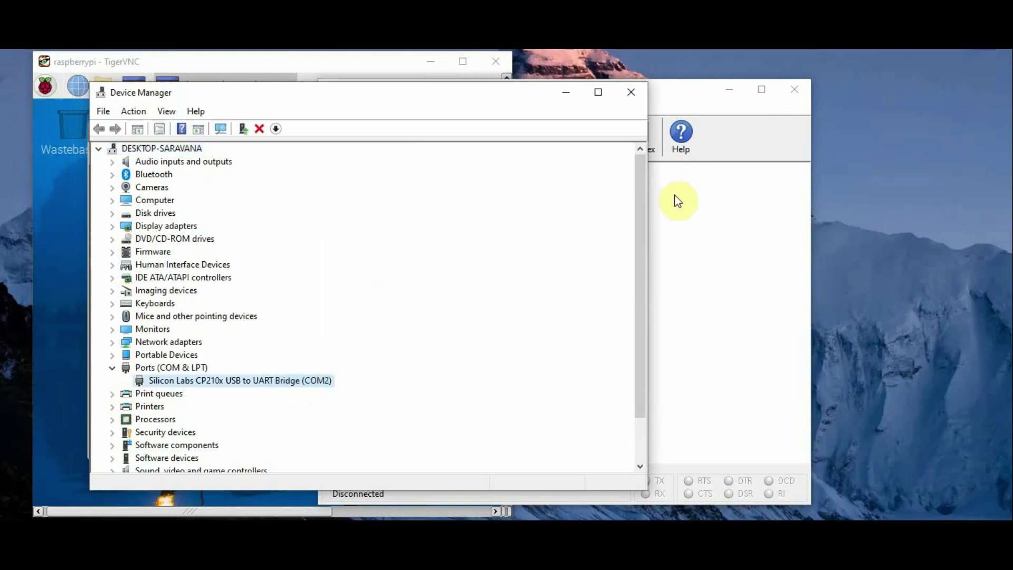
Enable Local Echo on CoolTerm's Terminal options page and close the options dialog
click(638, 98)
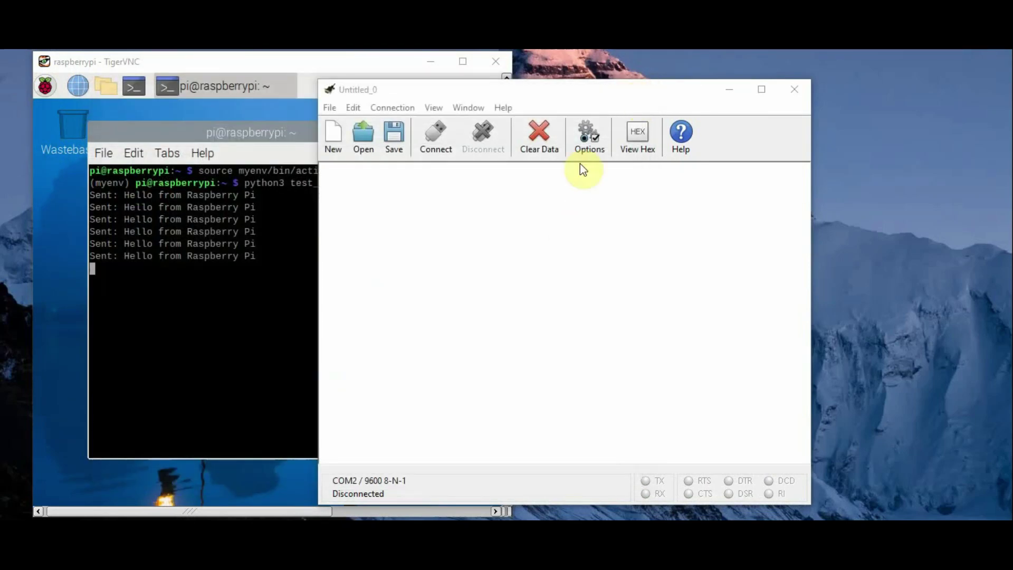
click(590, 140)
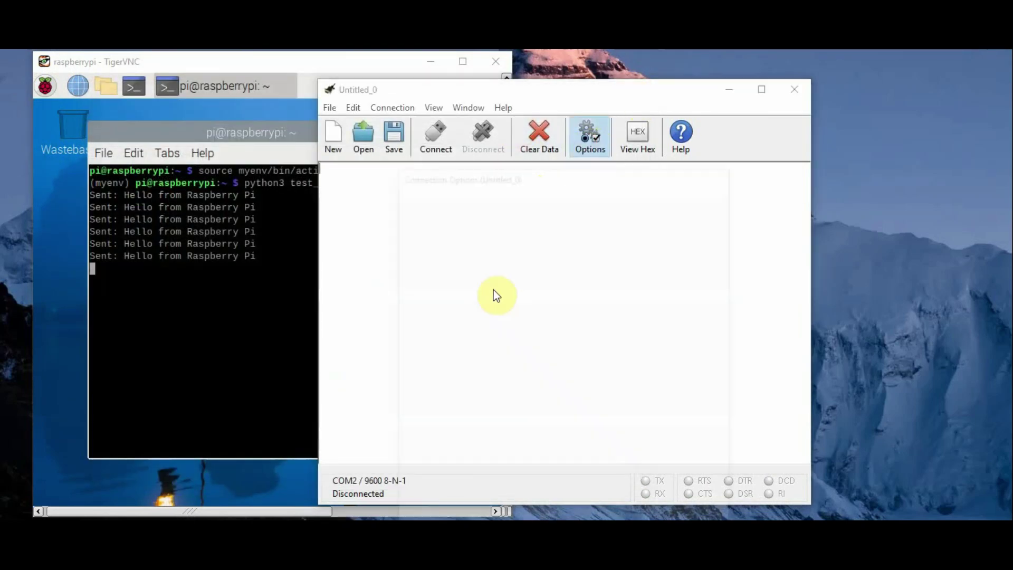
drag(579, 174, 564, 111)
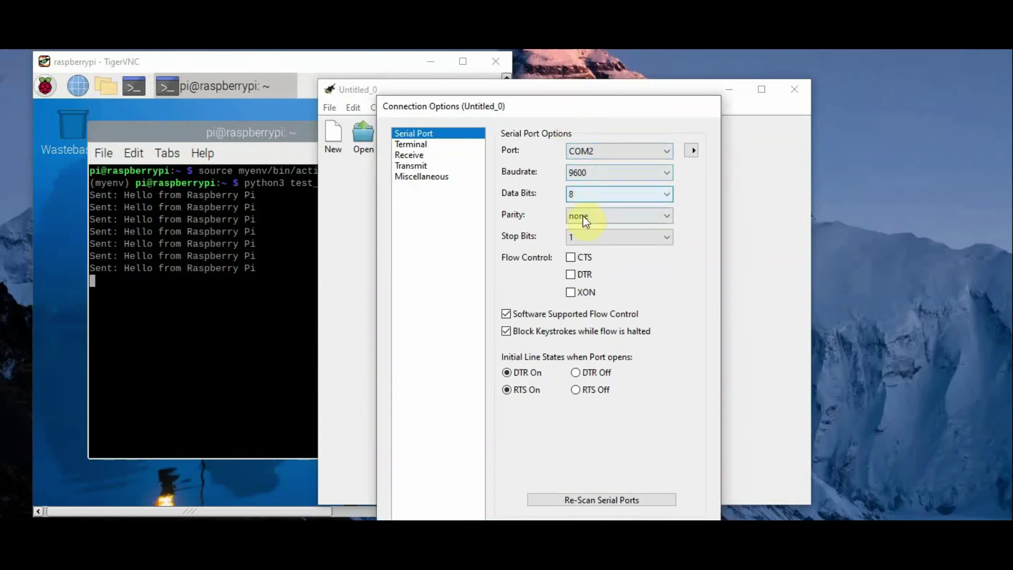
click(413, 144)
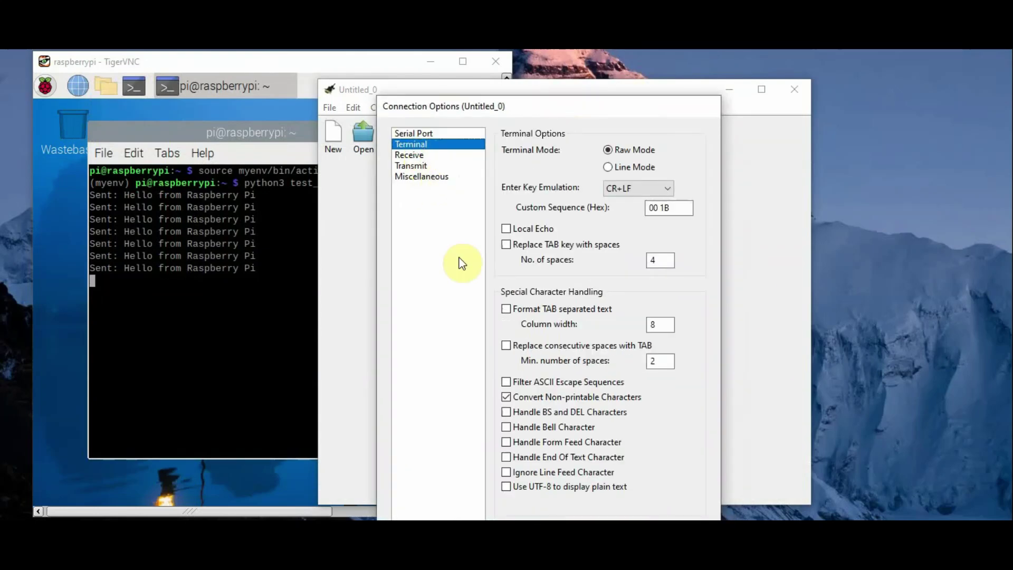
click(506, 228)
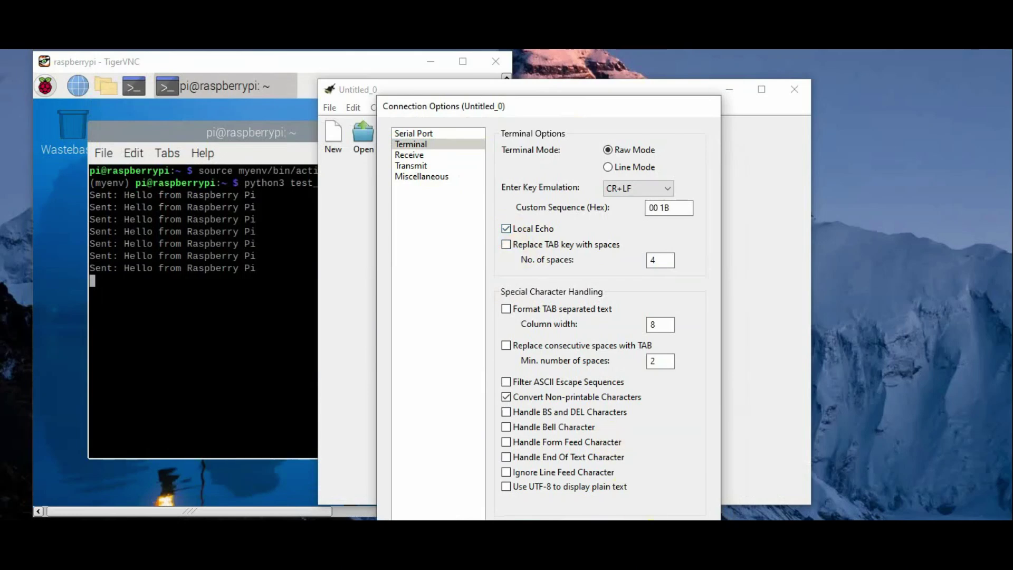
key(Return)
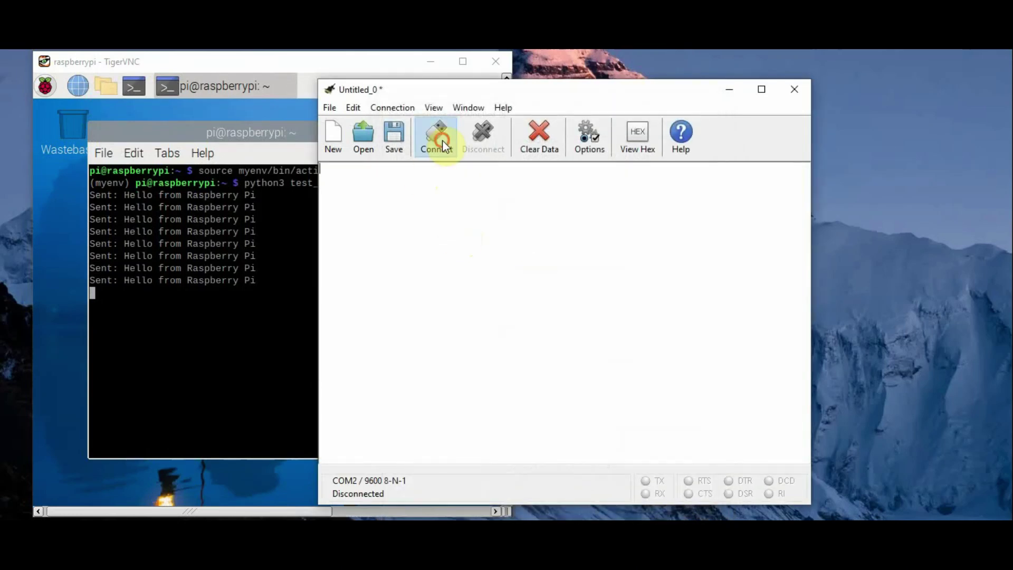
Connect CoolTerm to COM2 and move and narrow its window beside the Pi terminal
click(442, 140)
drag(508, 95, 739, 93)
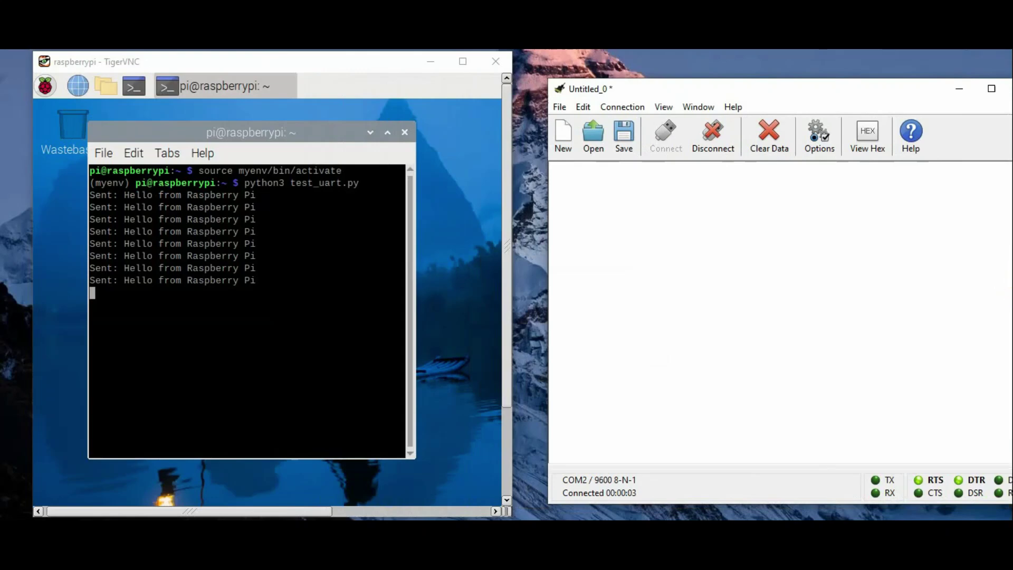
drag(1010, 274, 928, 269)
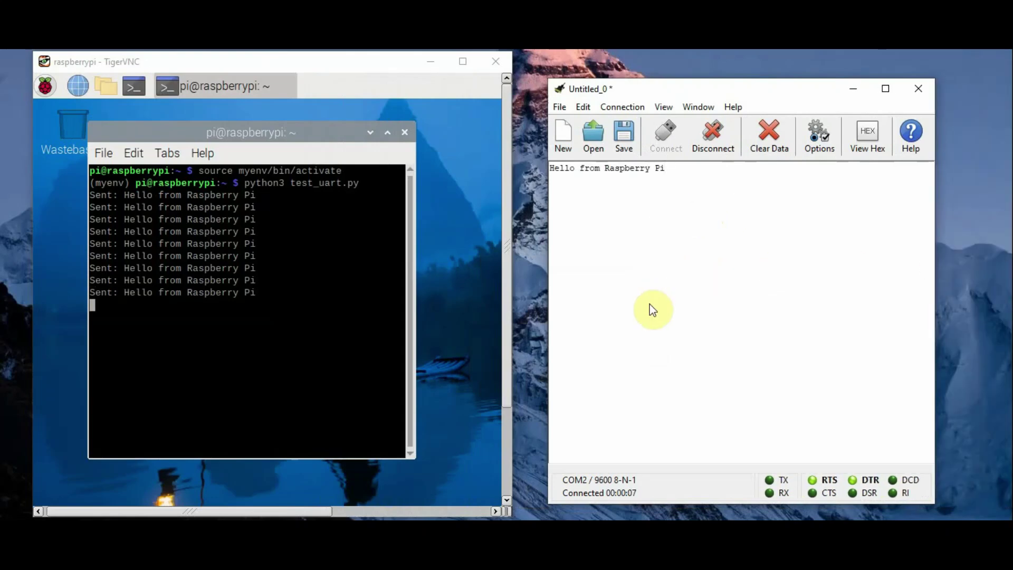
Send 'hai' twice to the Pi from CoolTerm, then type 'hello'
text(hai)
key(Return)
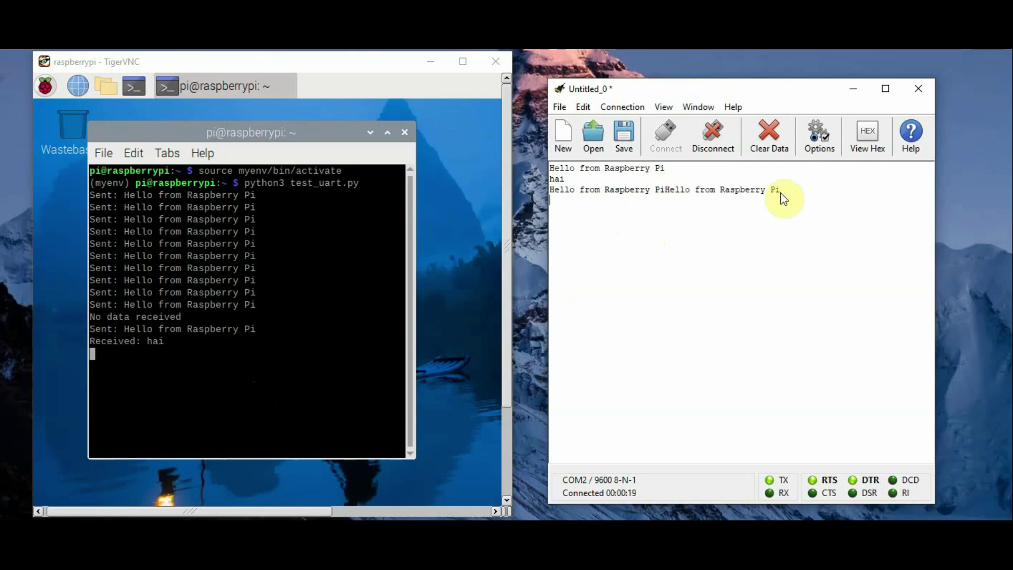
text(hai)
key(Return)
click(666, 210)
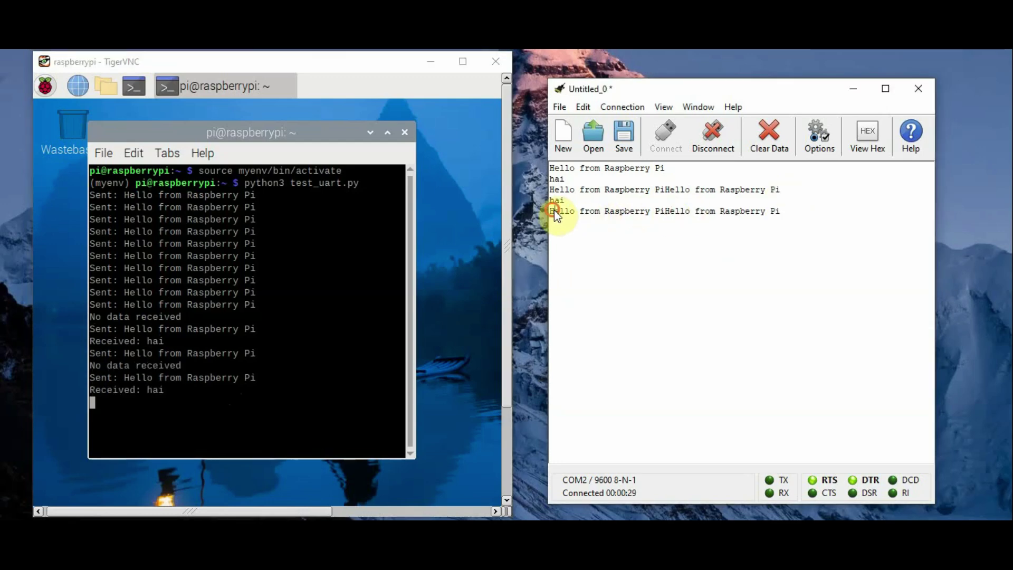
drag(549, 211, 695, 213)
click(700, 217)
text(hello)
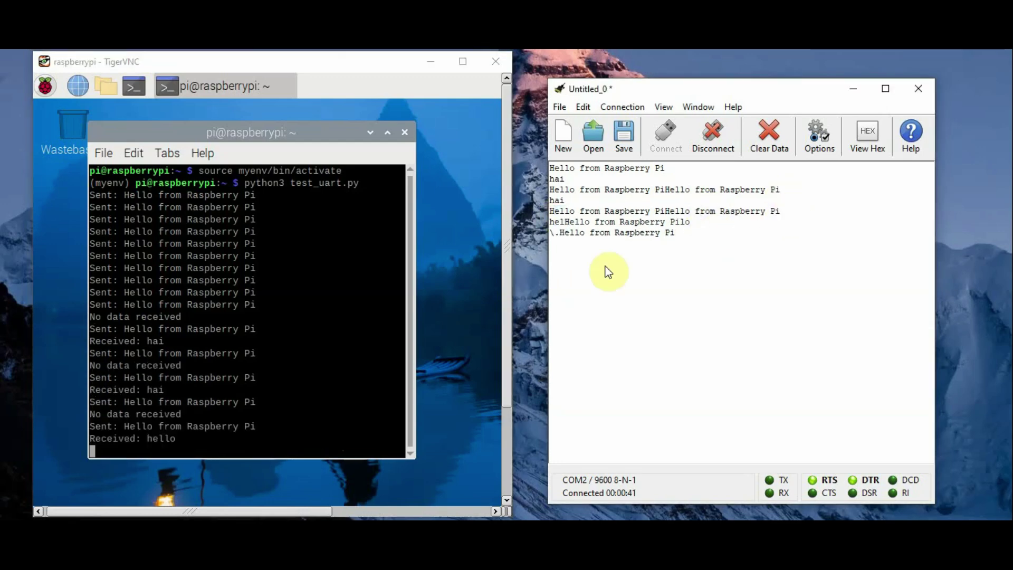